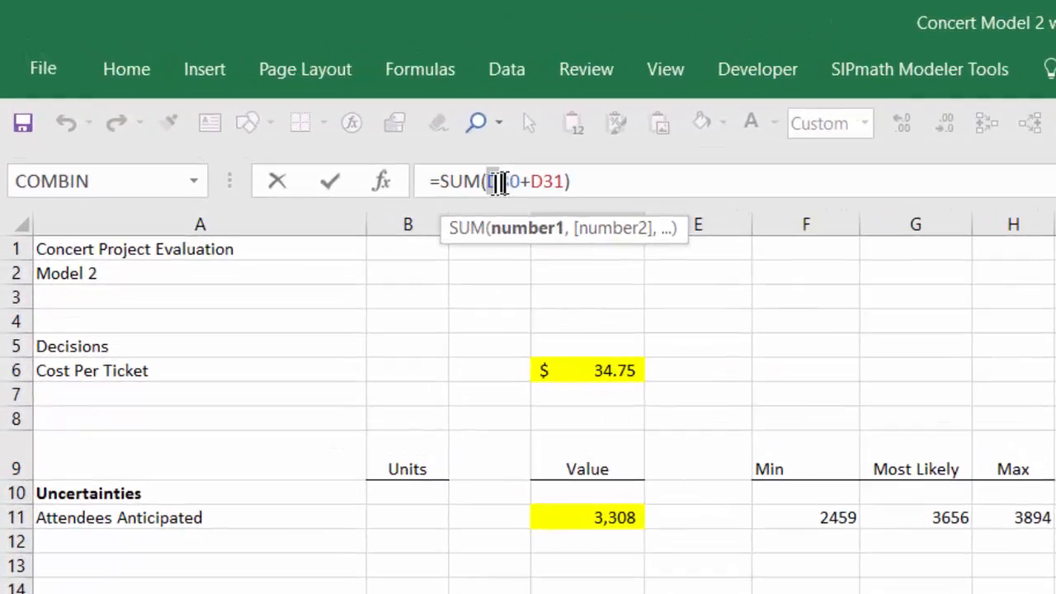
Step: Replace the argument of the Profit formula in D33 so that it reads =SUM(SUM(D30:D32))
left_click_drag(498, 181, 559, 180)
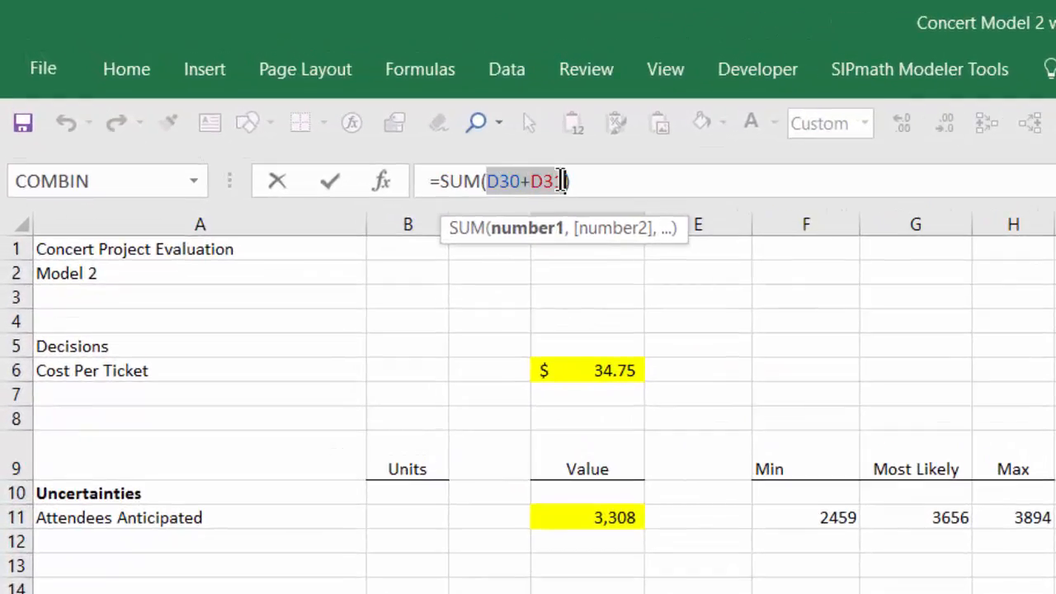
type("sum")
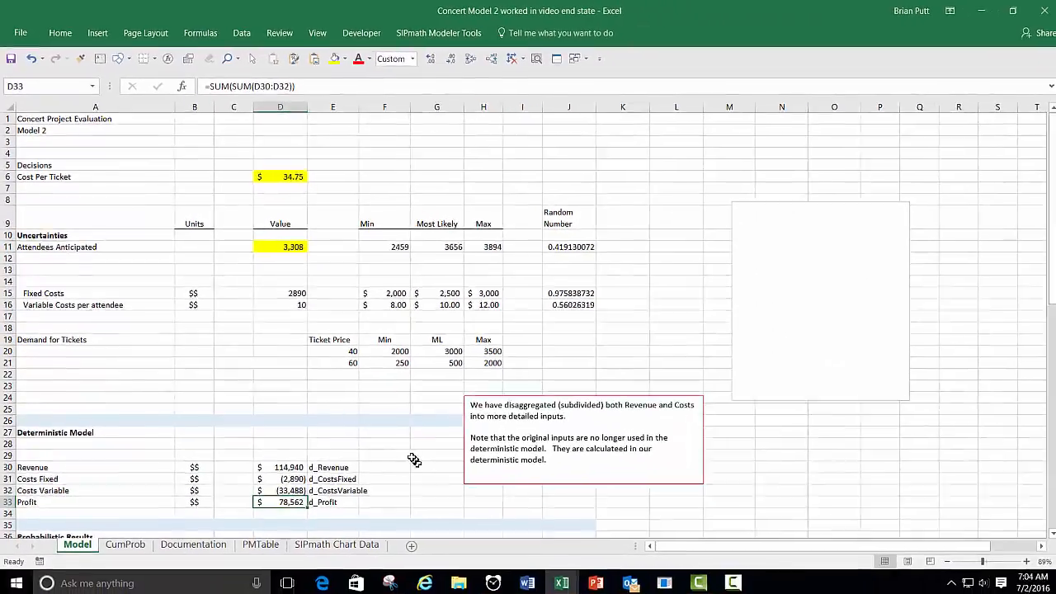
left_click(466, 519)
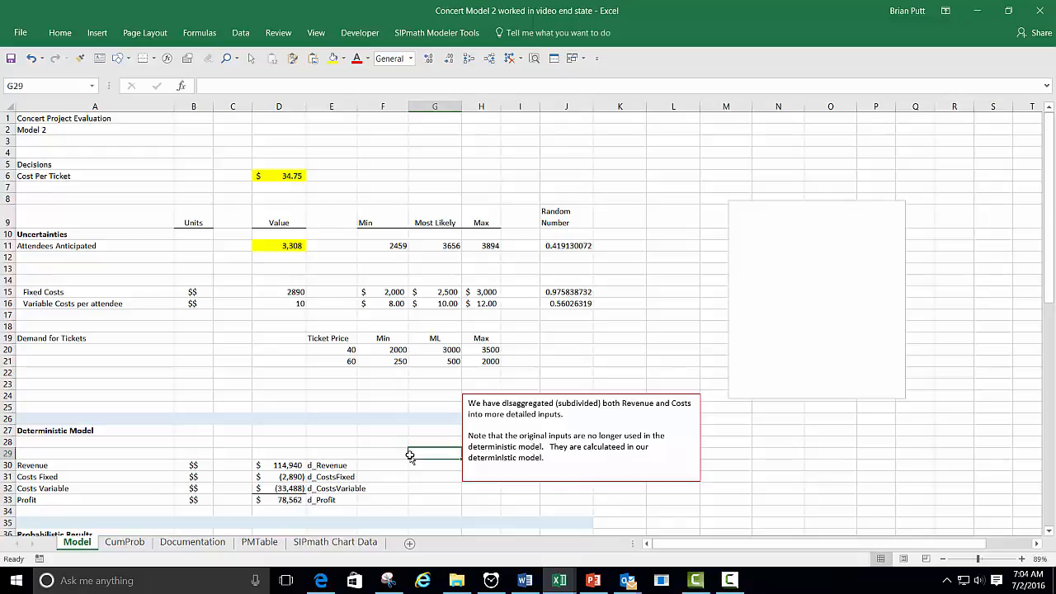
Step: Examine the Profit row of the probabilistic results, the ticket-price scenario columns and the charts below them
scroll(410, 456, "down", 3)
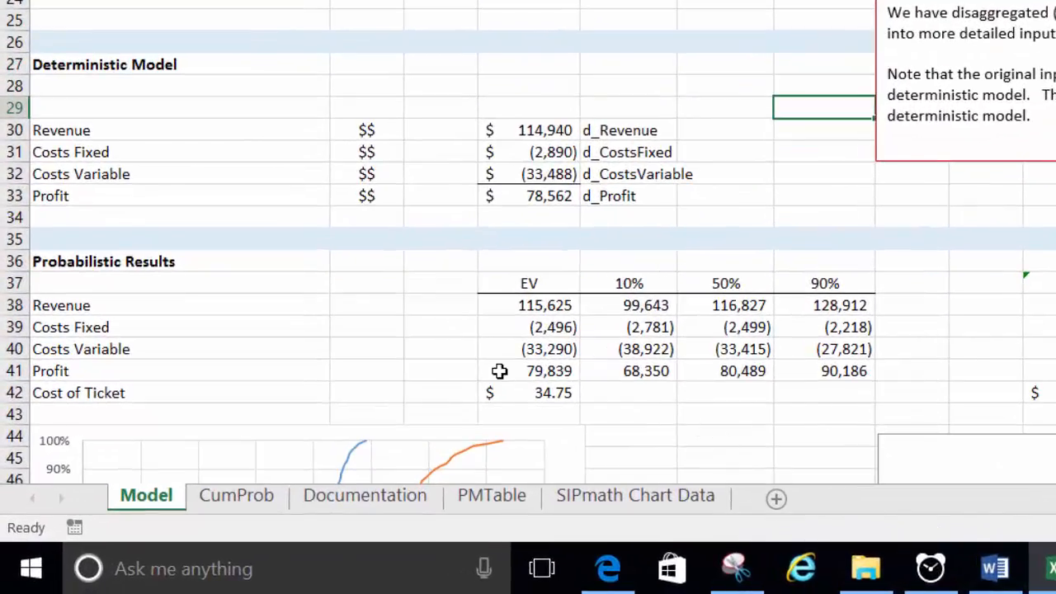
left_click(499, 371)
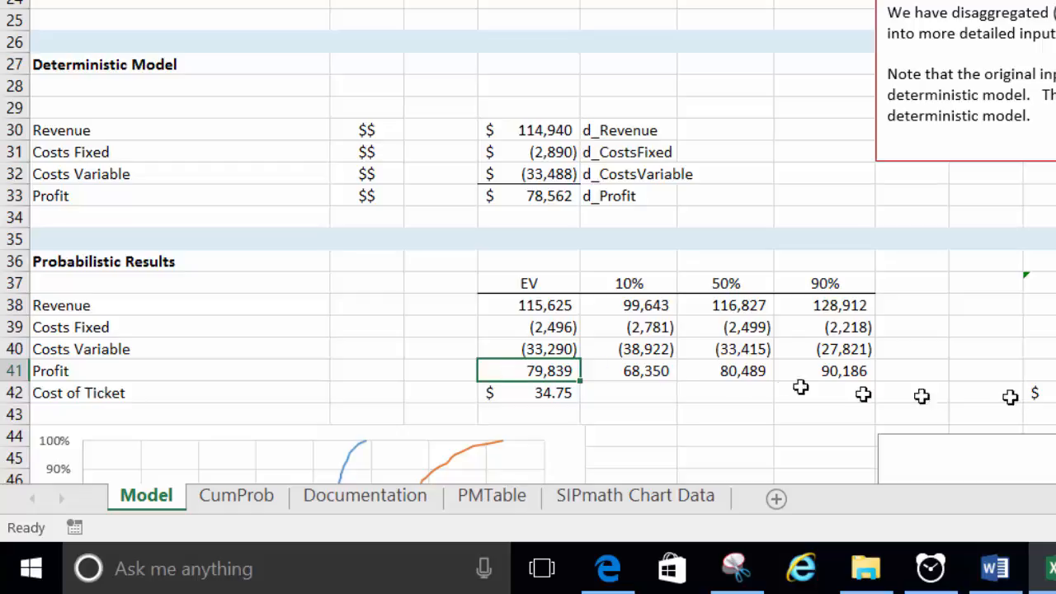
left_click(946, 417)
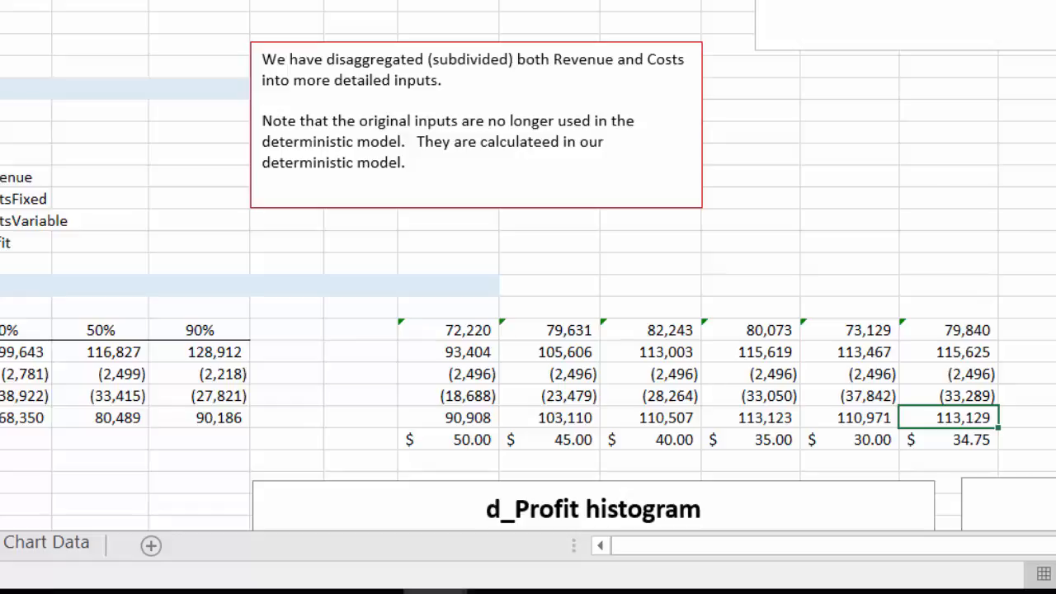
scroll(528, 265, "down", 4)
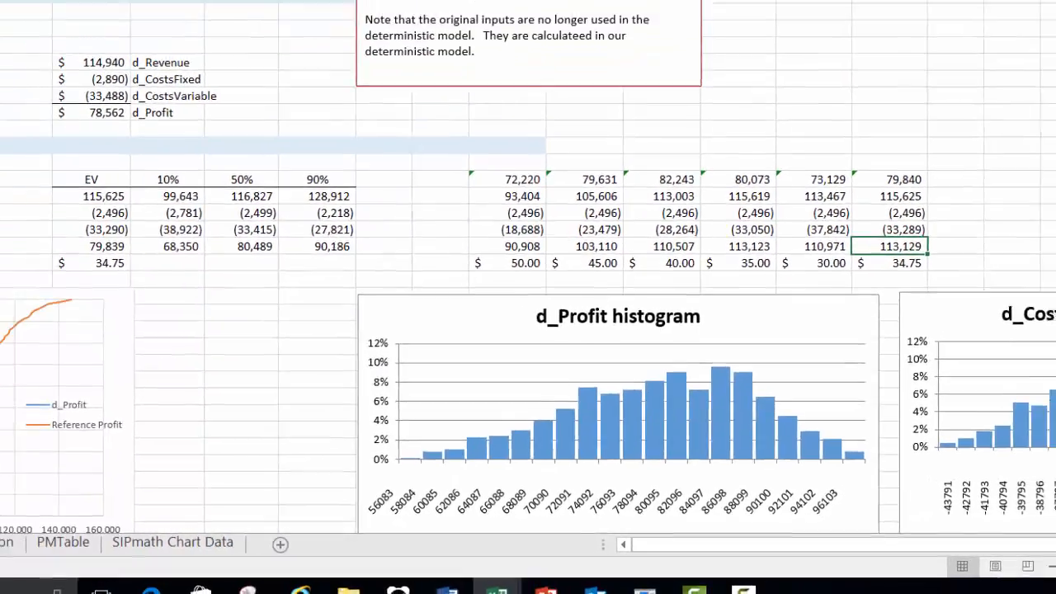
scroll(969, 361, "down", 1)
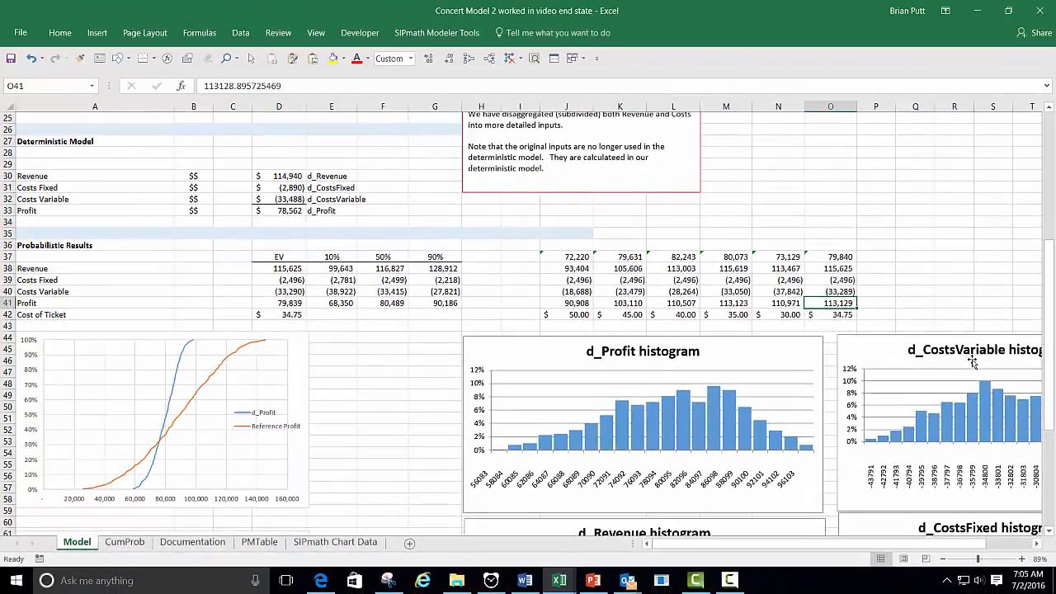
mouse_move(217, 375)
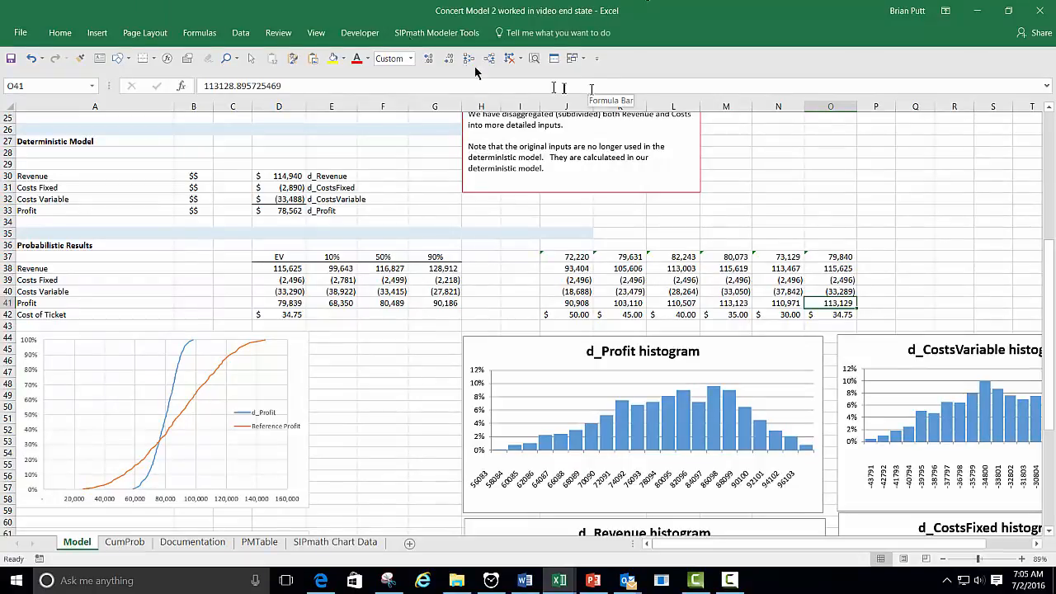
Step: Run Solver with GRG Nonlinear to maximize expected profit in D41 by changing the ticket cost in D6, and keep the solution
left_click(240, 32)
left_click(984, 54)
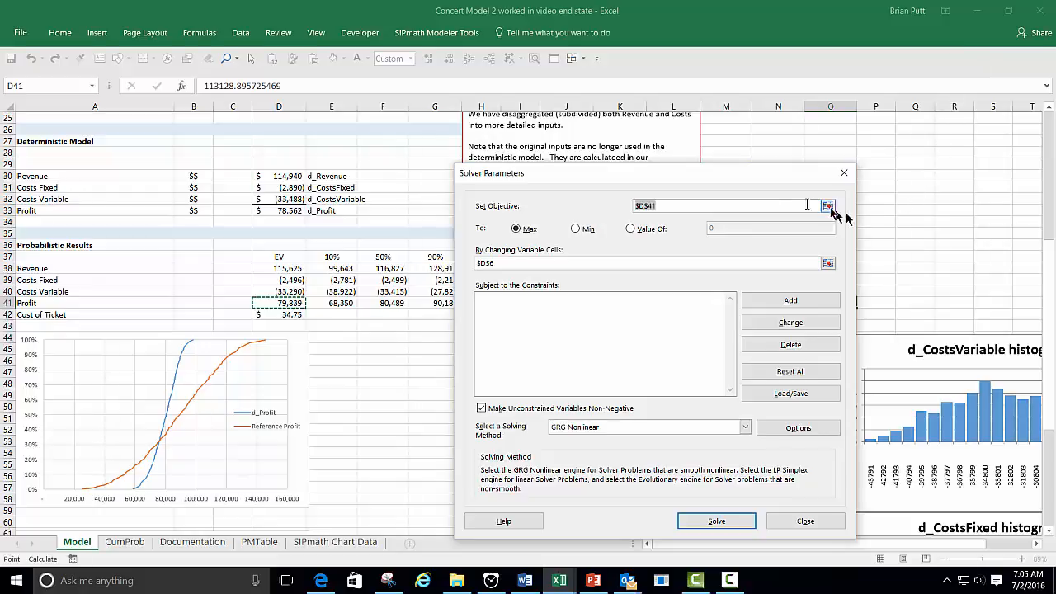
left_click(672, 207)
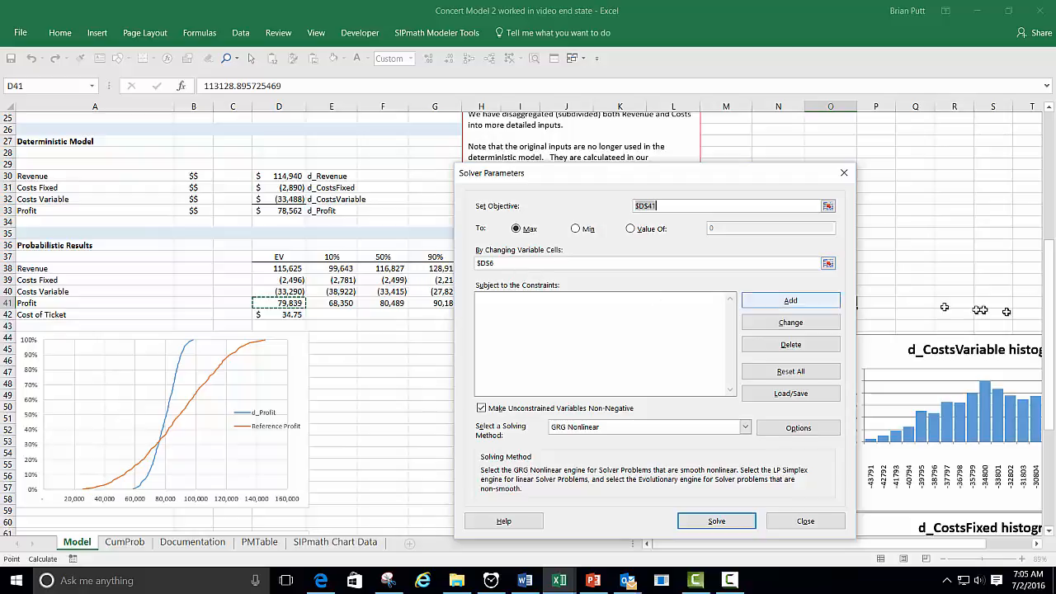
left_click_drag(1049, 297, 1053, 229)
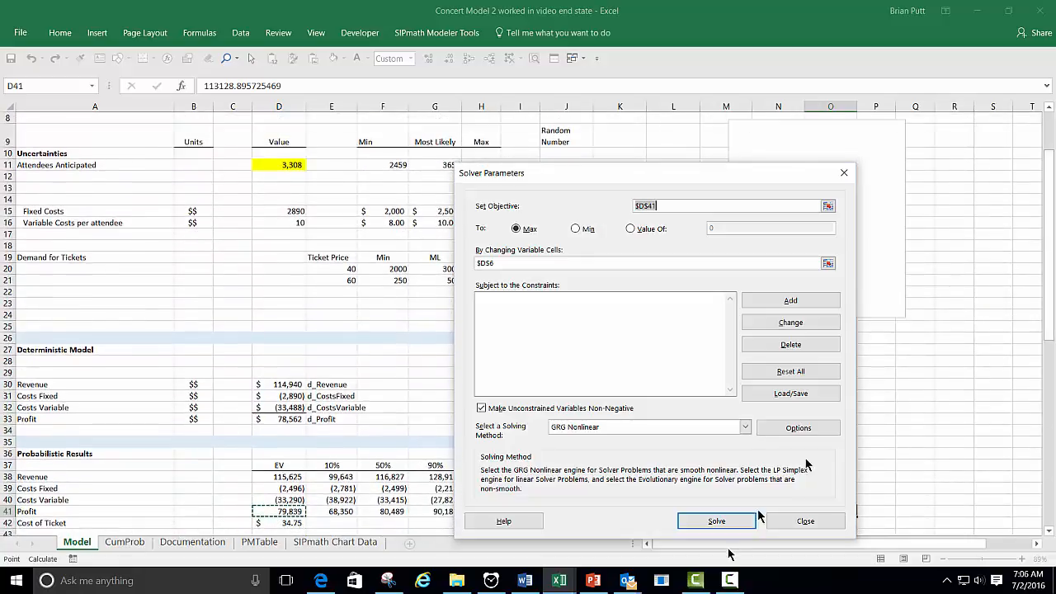
left_click(717, 521)
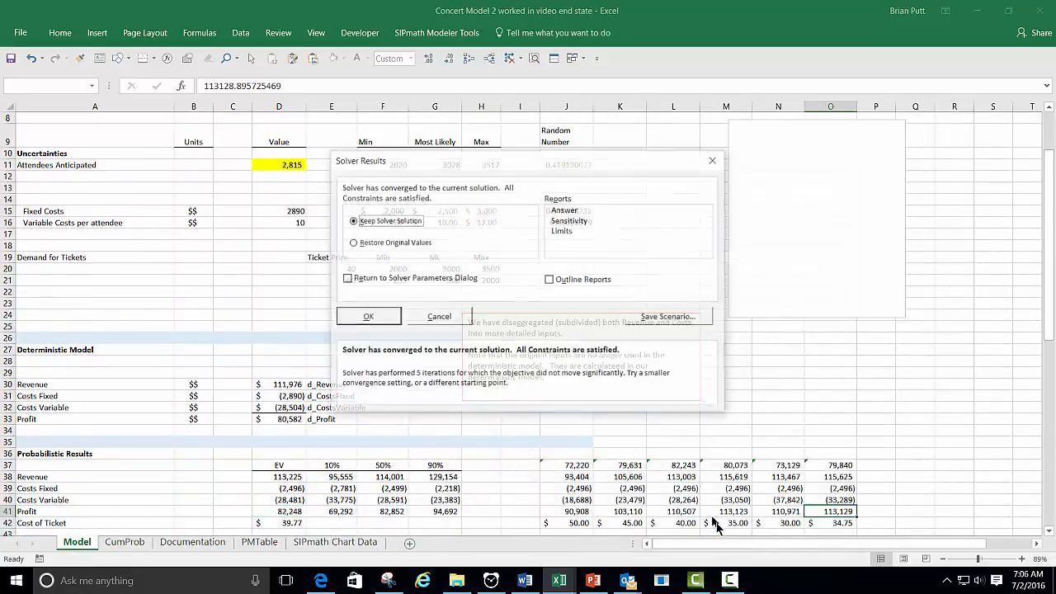
left_click(367, 321)
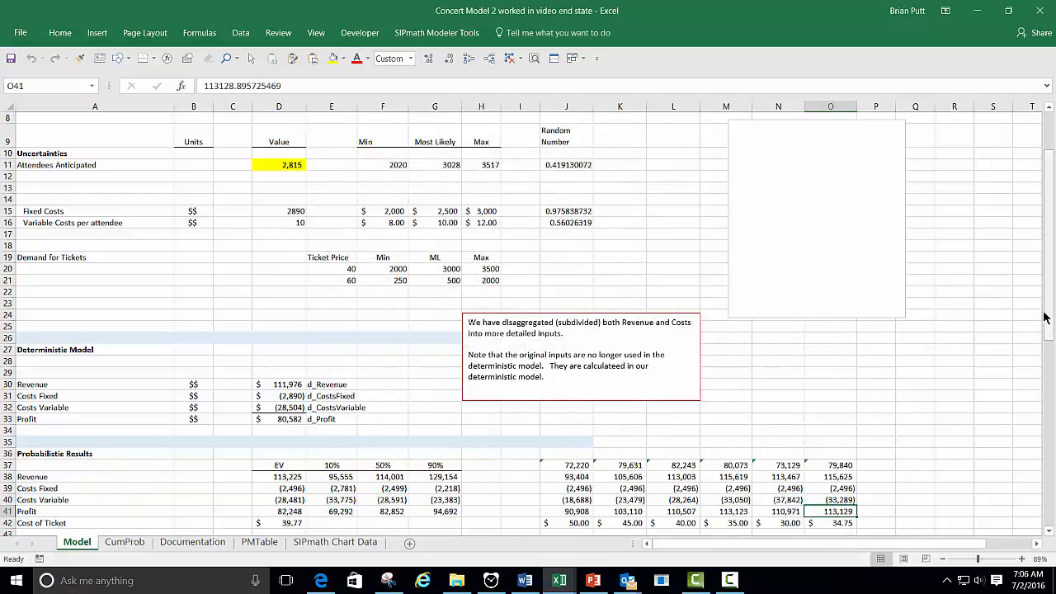
Step: Clear the values in J37:O37 above the ticket-price scenario columns
left_click_drag(1047, 314, 1047, 276)
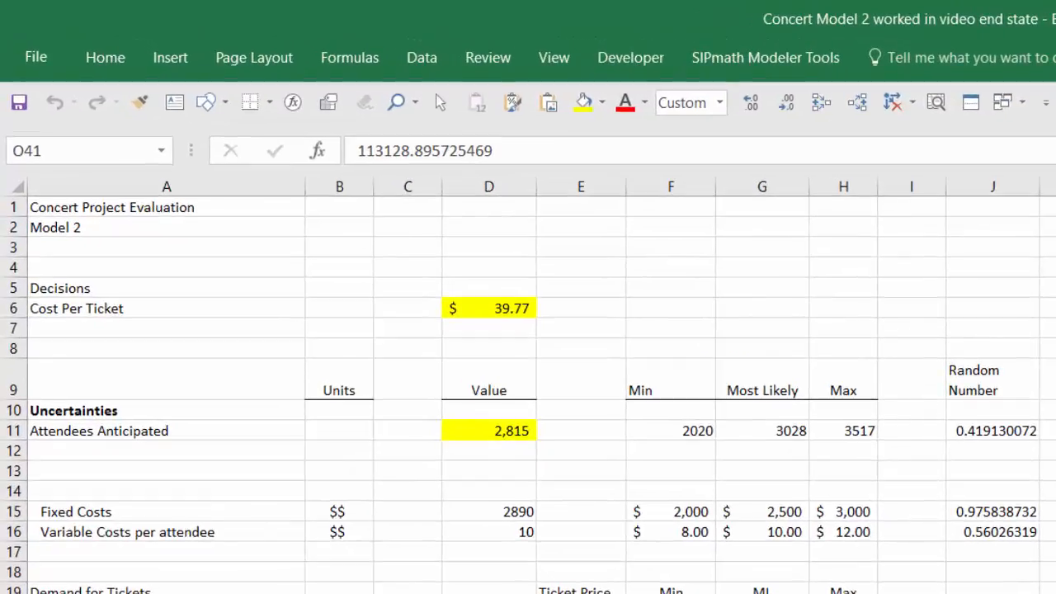
scroll(528, 394, "down", 4)
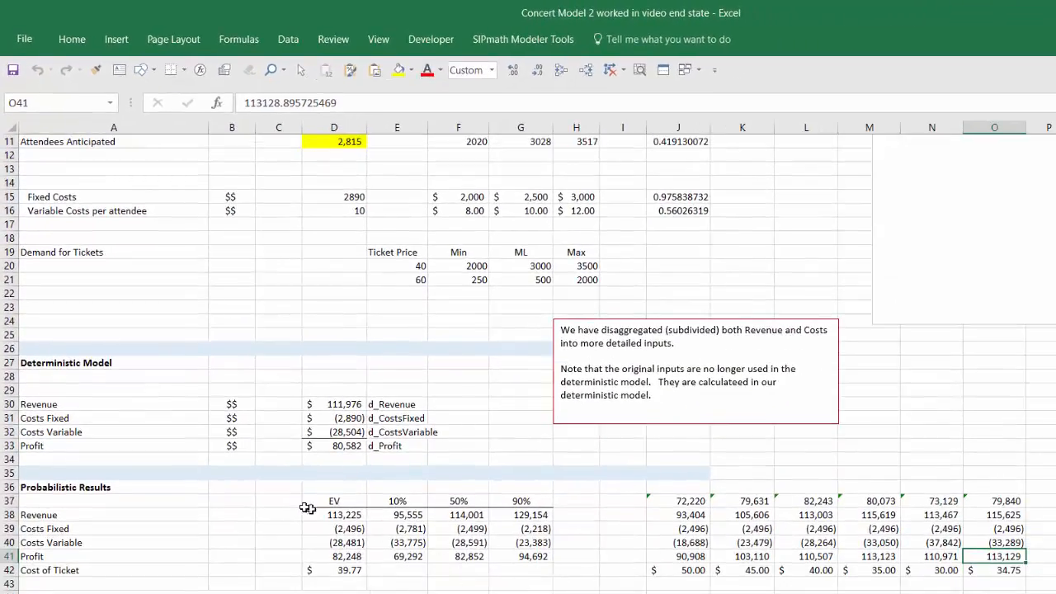
left_click_drag(334, 515, 333, 556)
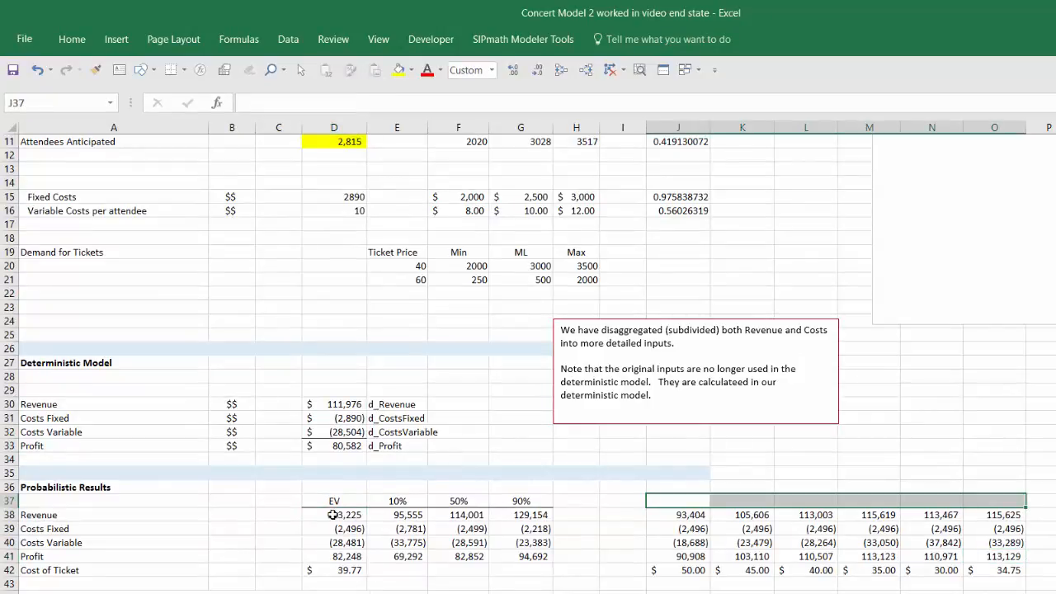
Step: Copy the expected-value results in D38:D42 and paste them into P38:P42 beside the existing ticket-price scenarios
left_click_drag(333, 514, 332, 569)
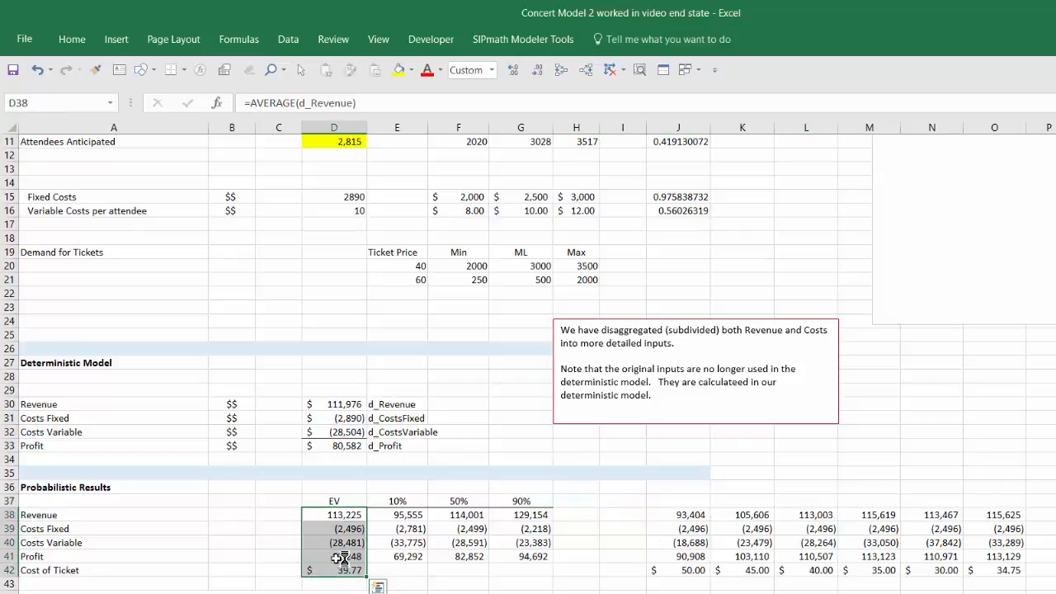
key("ctrl+c")
left_click(1041, 518)
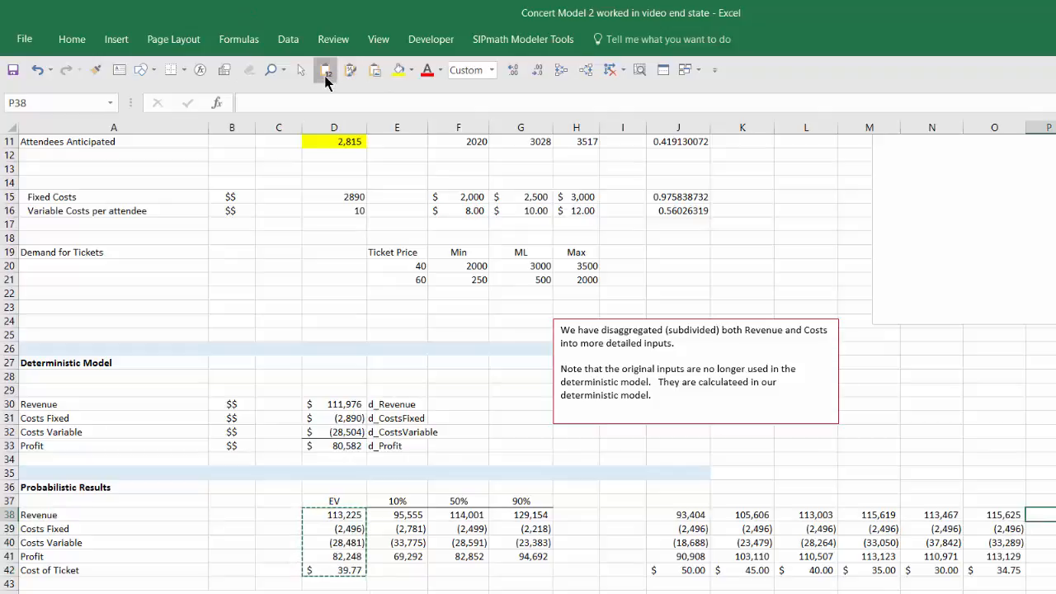
left_click(371, 71)
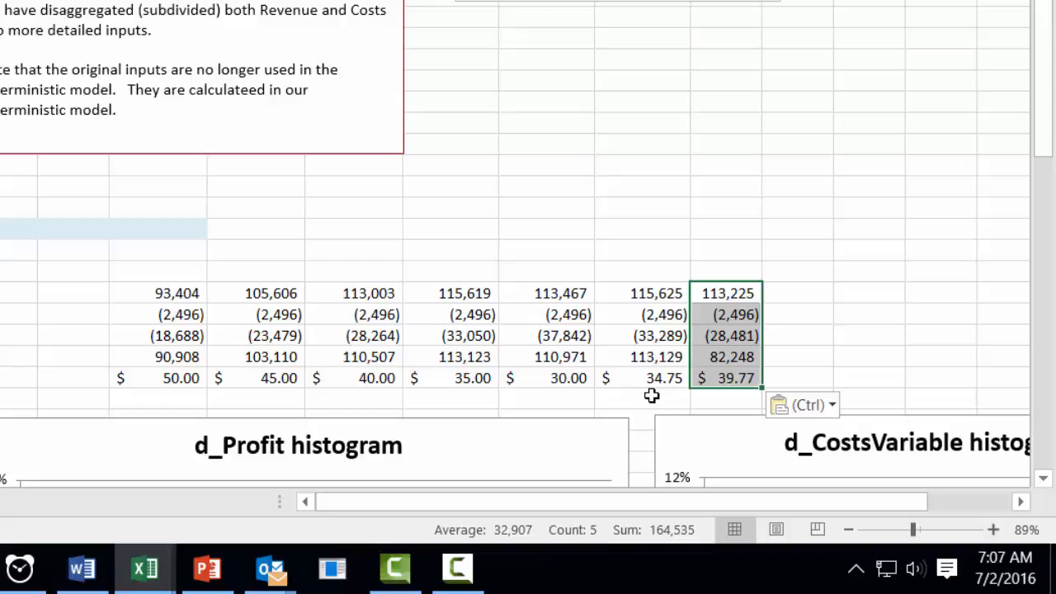
left_click(733, 397)
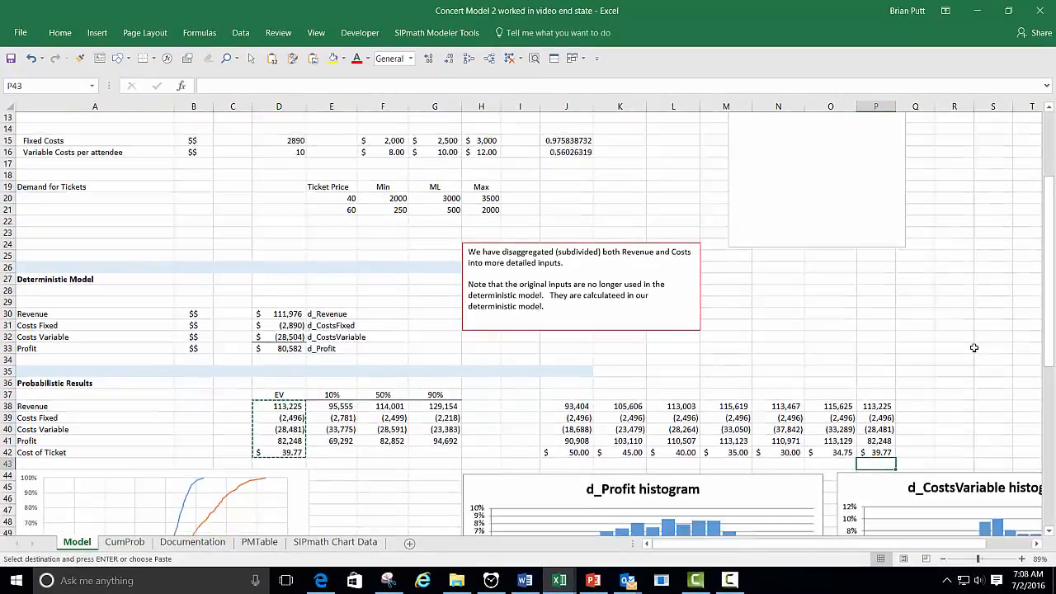
Step: Examine the d_Profit and Reference Profit curves in the cumulative probability chart
scroll(974, 347, "down", 4)
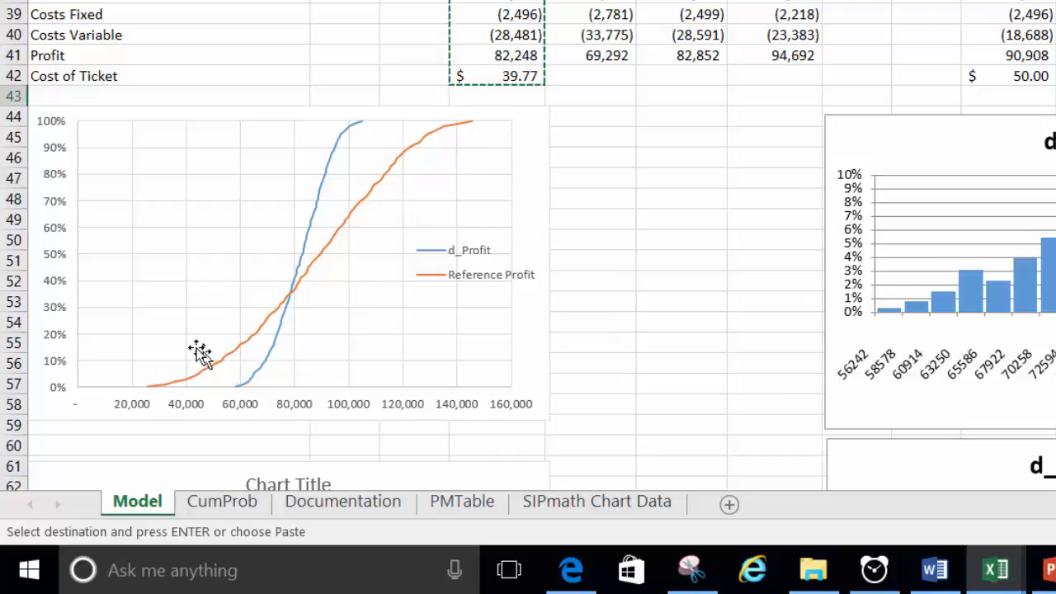
mouse_move(215, 366)
mouse_move(306, 260)
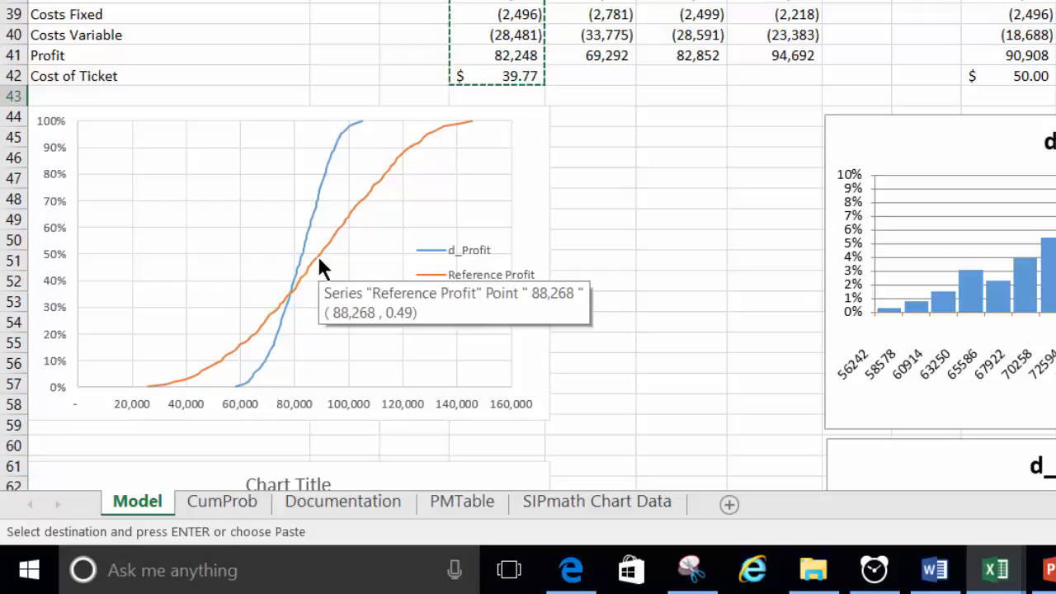
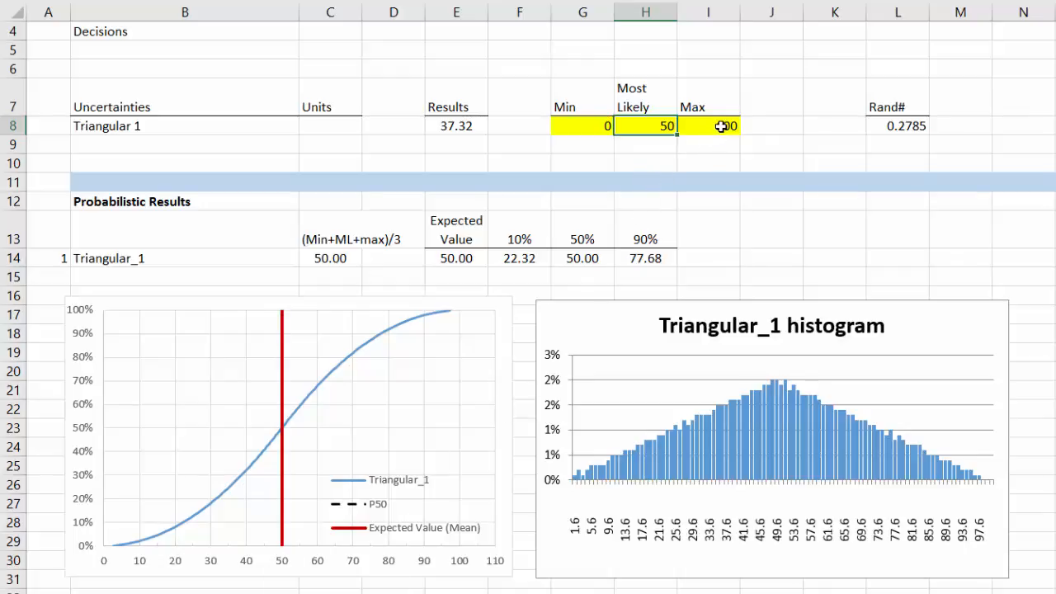
Step: Set the Triangular 1 maximum in I8 to 75 and subsequently to 200, comparing the P50 and expected value lines
left_click(725, 129)
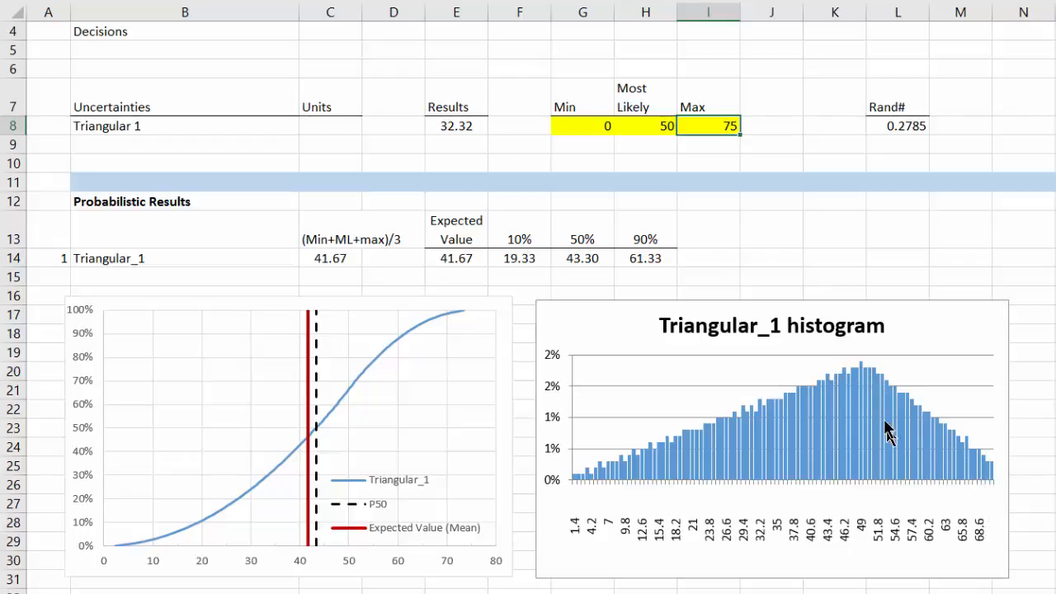
mouse_move(866, 373)
mouse_move(310, 440)
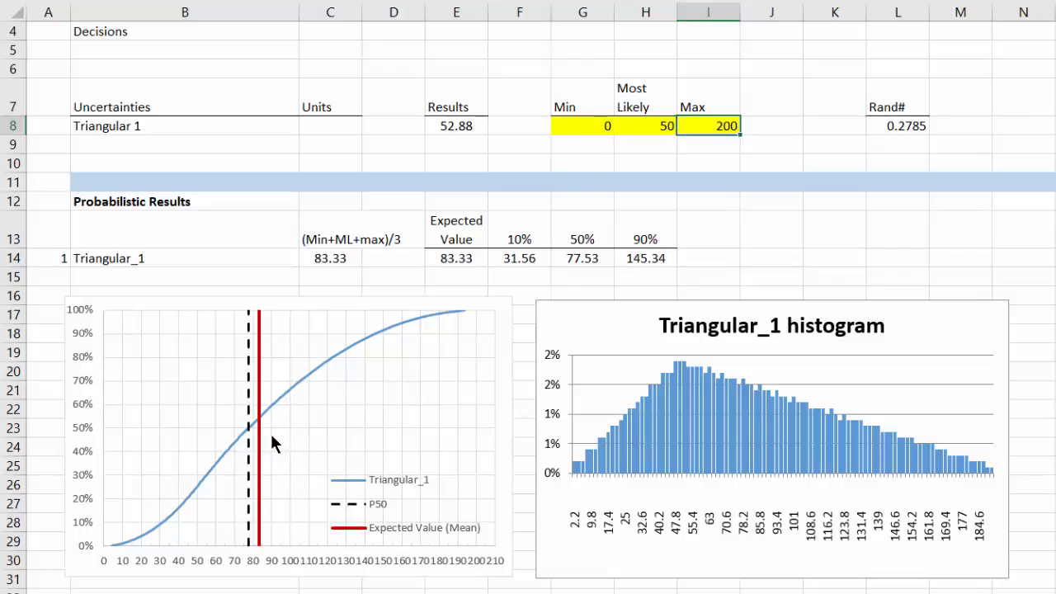
mouse_move(258, 426)
Step: Inspect the (Min+ML+max)/3 formula in C14 and the cells it references, and compare it with the expected value cell
left_click(331, 262)
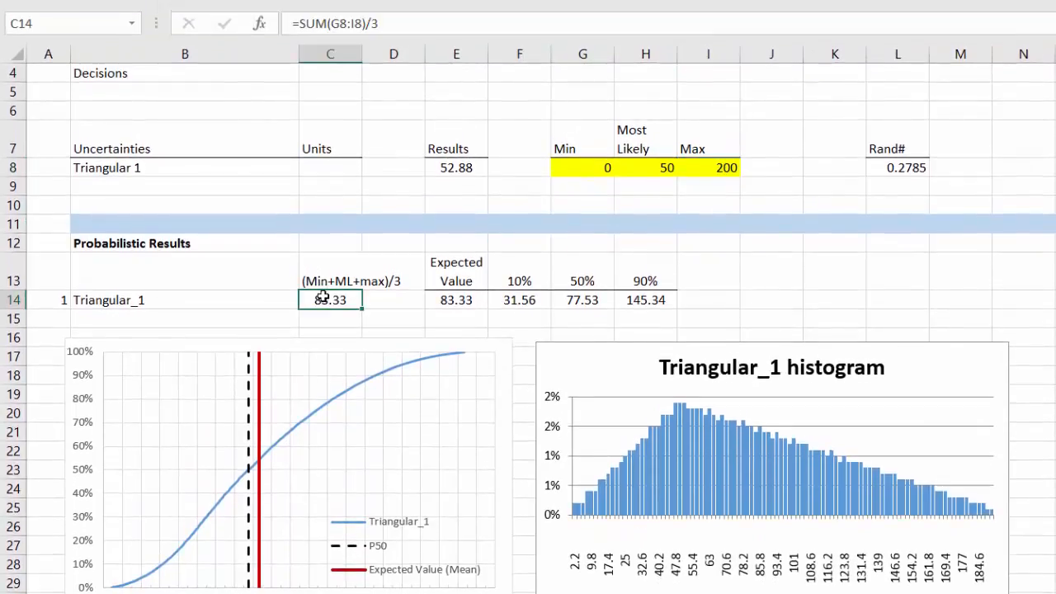
left_click(363, 23)
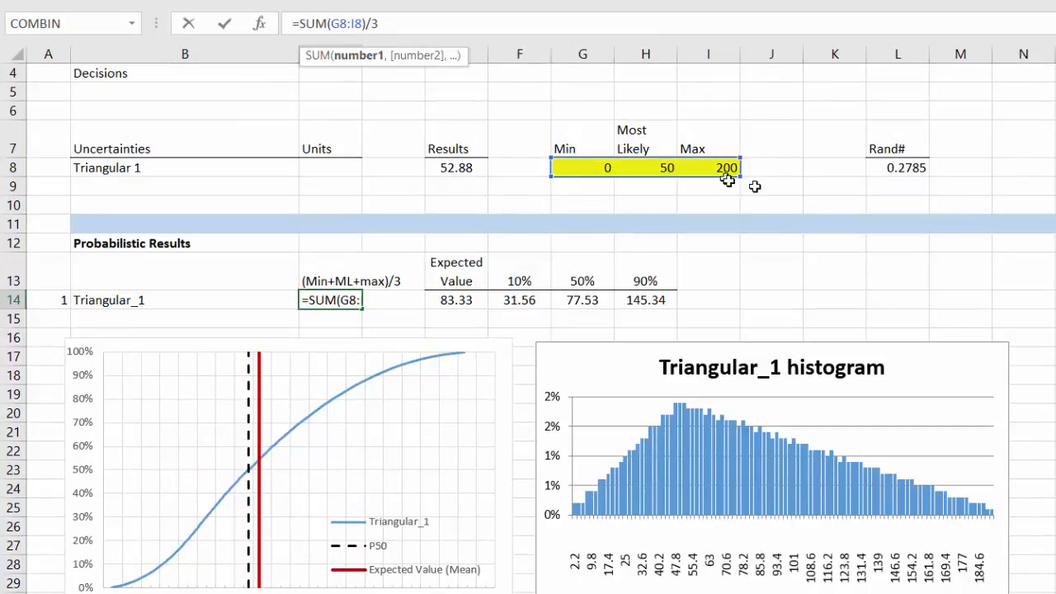
key("Escape")
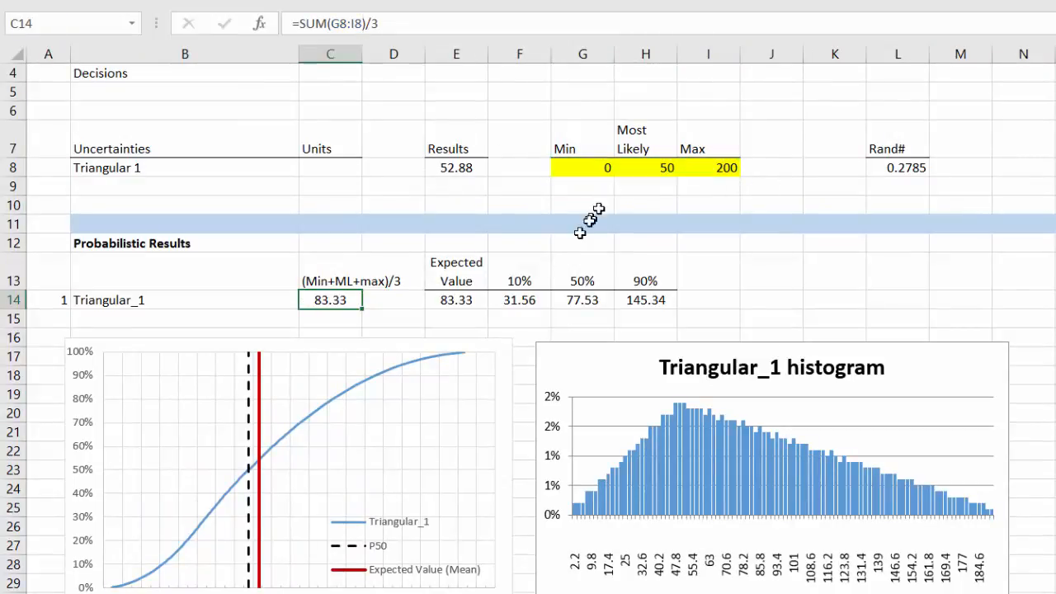
left_click(435, 302)
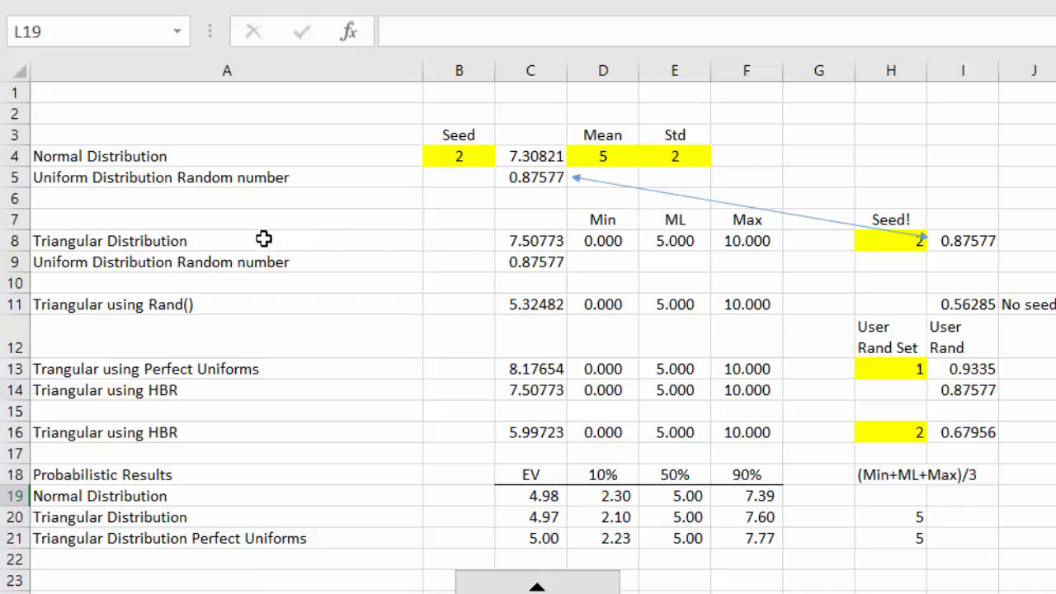
Step: Inspect the ML, Max and Min formulas of the Triangular Distribution in row 8 and their references to the normal distribution's mean and standard deviation
left_click(678, 240)
left_click(459, 31)
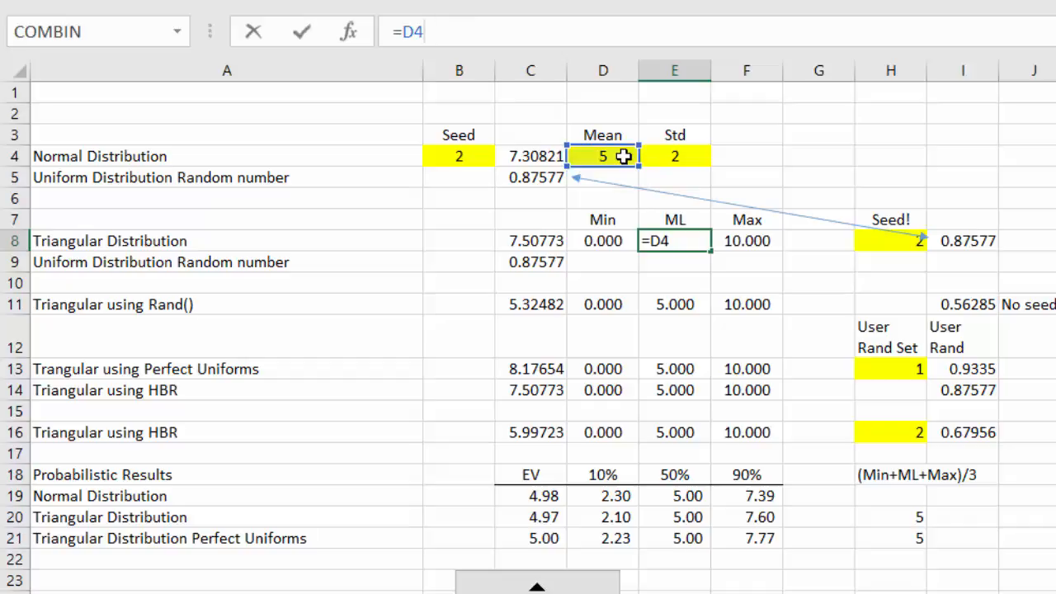
key("ctrl+Return")
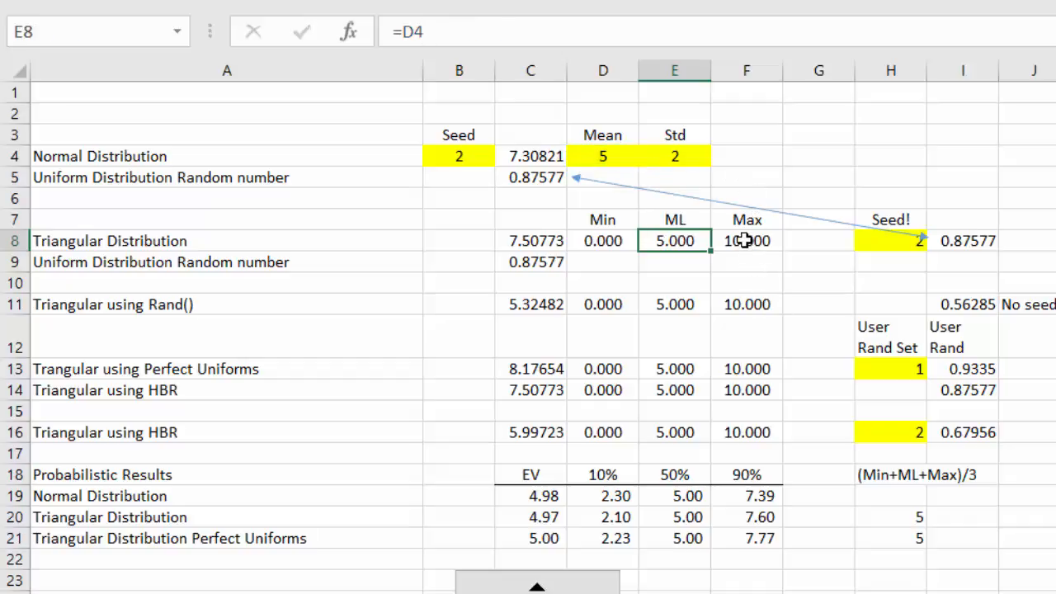
left_click(745, 240)
left_click(477, 18)
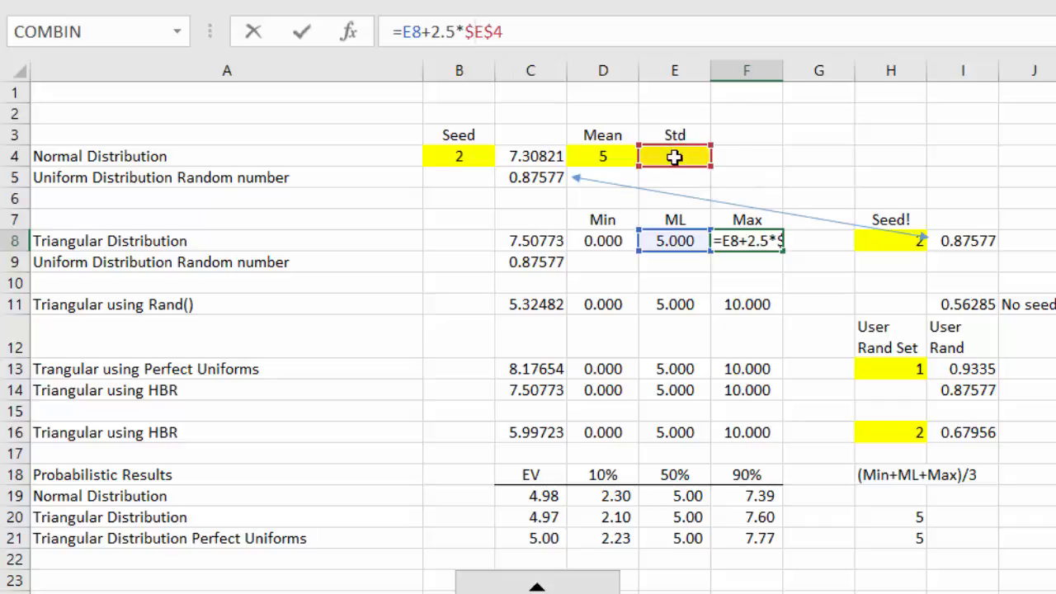
left_click(455, 40)
key("Escape")
left_click(609, 243)
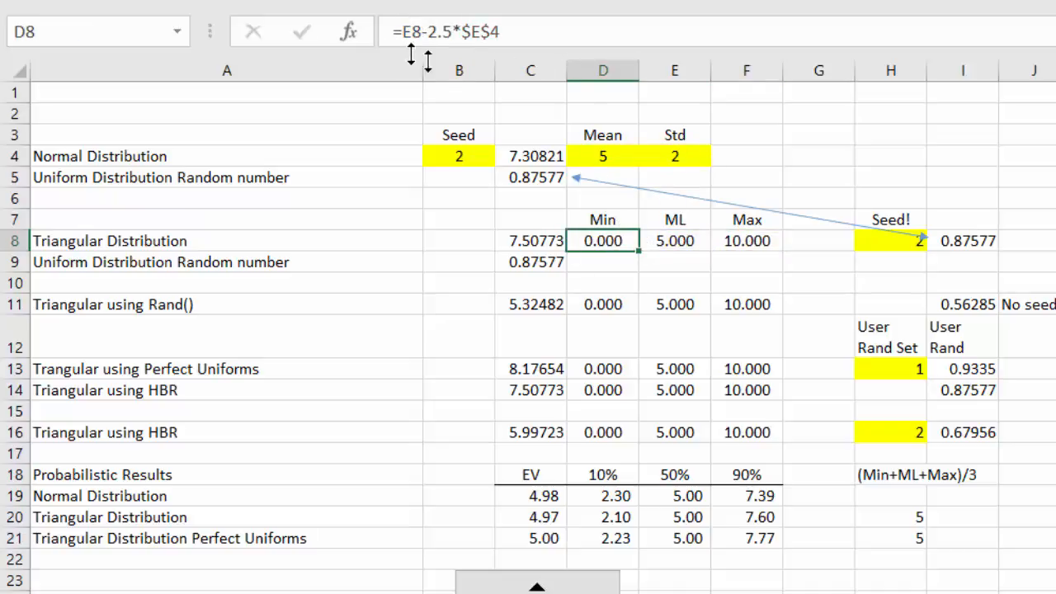
left_click(443, 33)
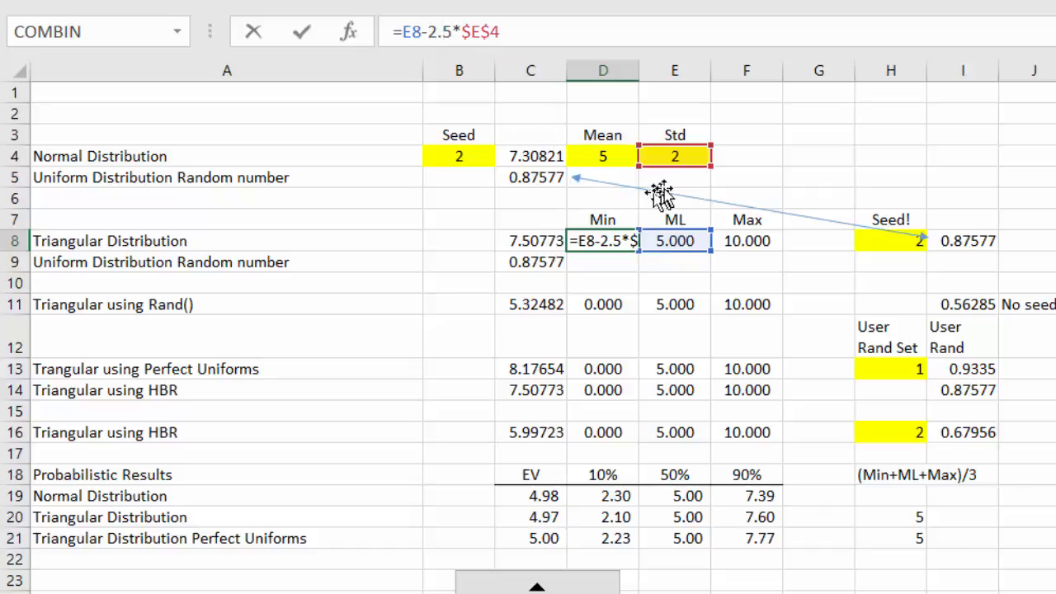
Step: Compare the tails of the Normal_Distribution and triangular curves in the cumulative chart and check the Triangular Distribution's ML cell
key("ctrl+Return")
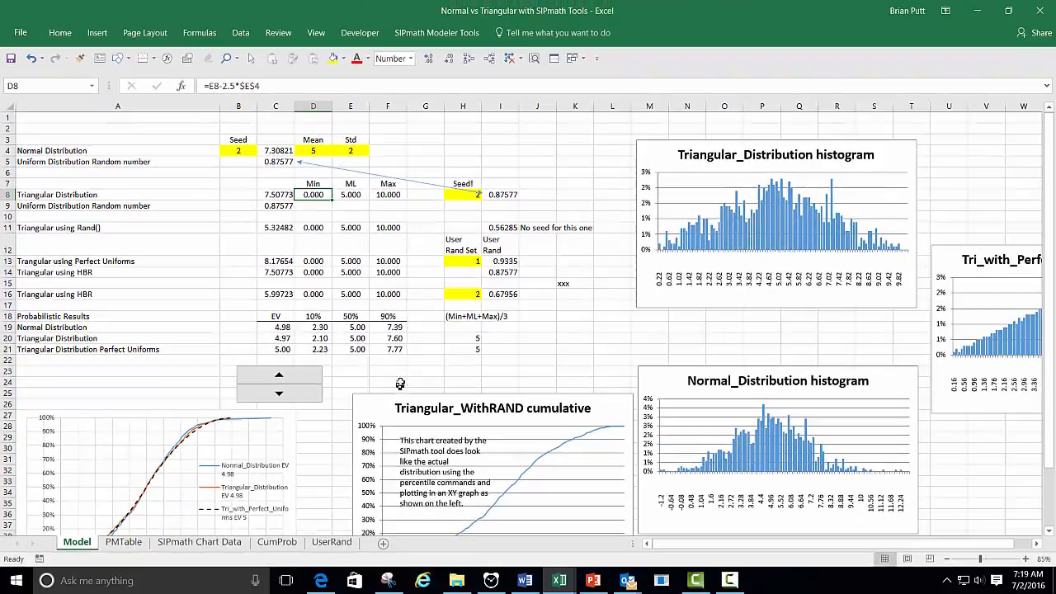
left_click(402, 380)
scroll(402, 379, "down", 3)
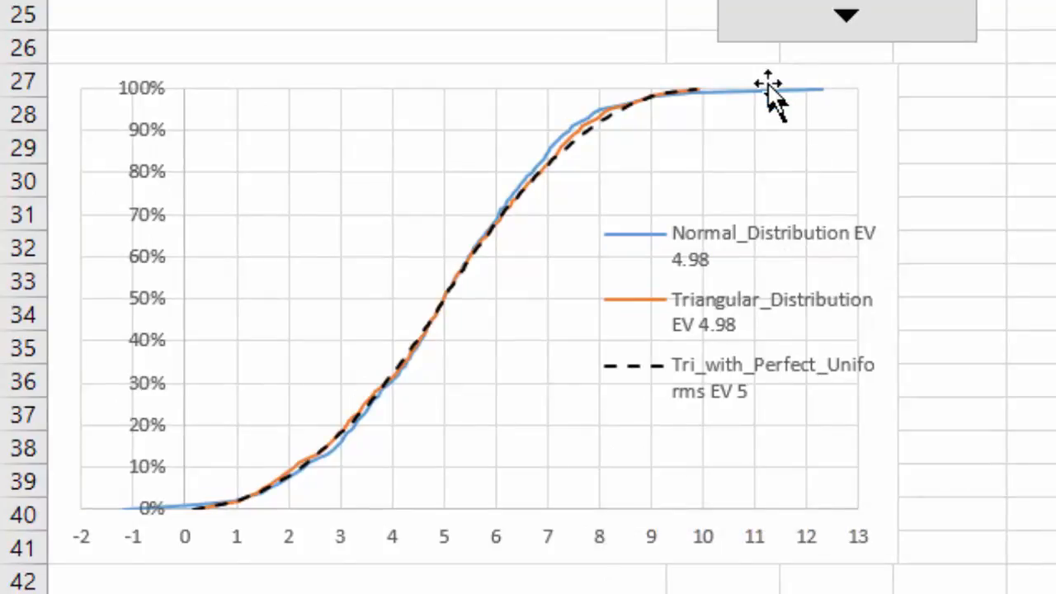
mouse_move(768, 92)
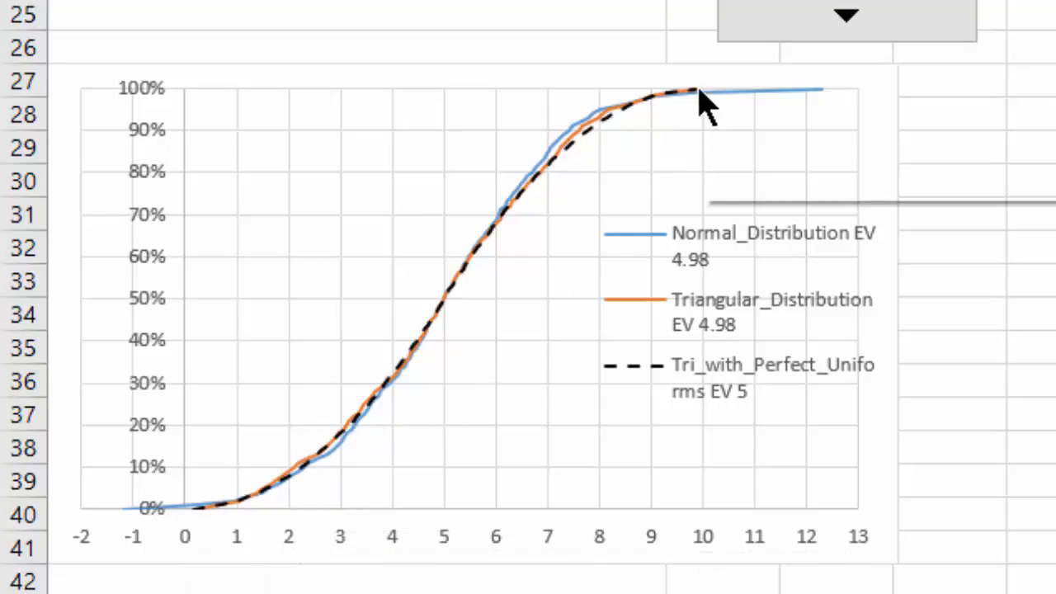
mouse_move(699, 91)
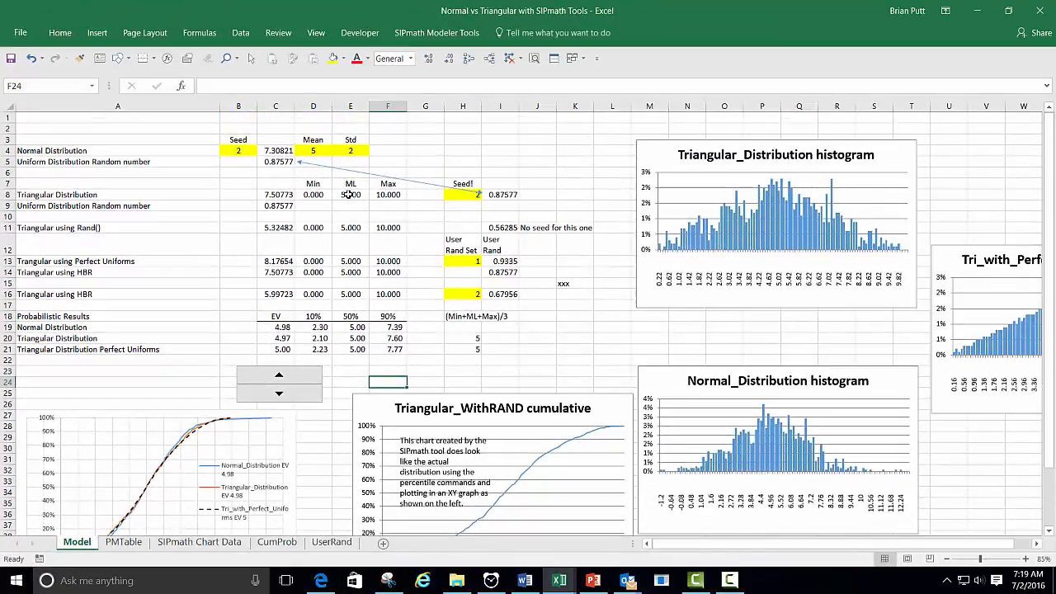
left_click(350, 195)
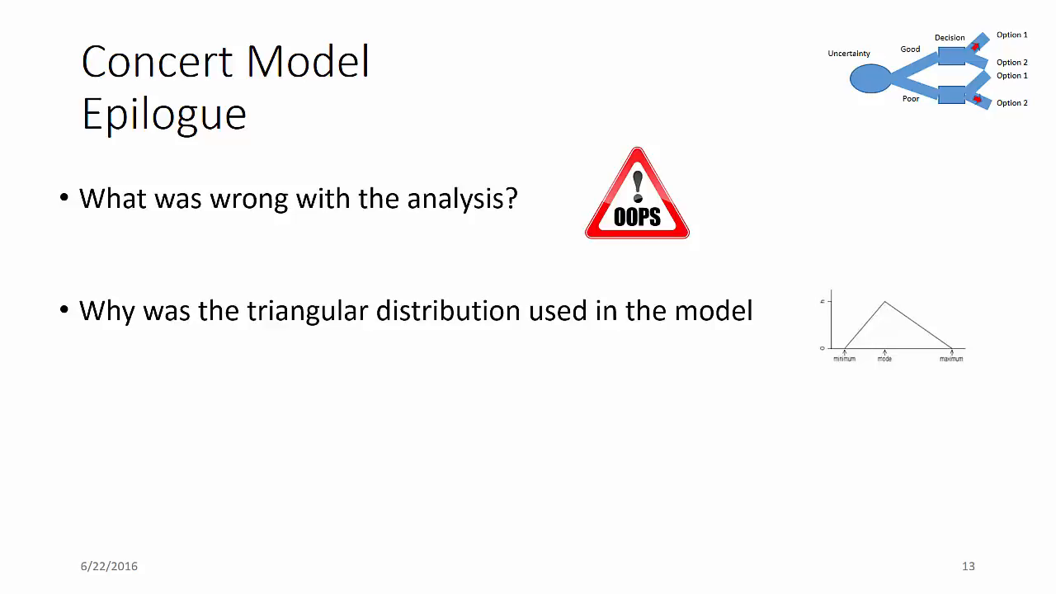
key("Right")
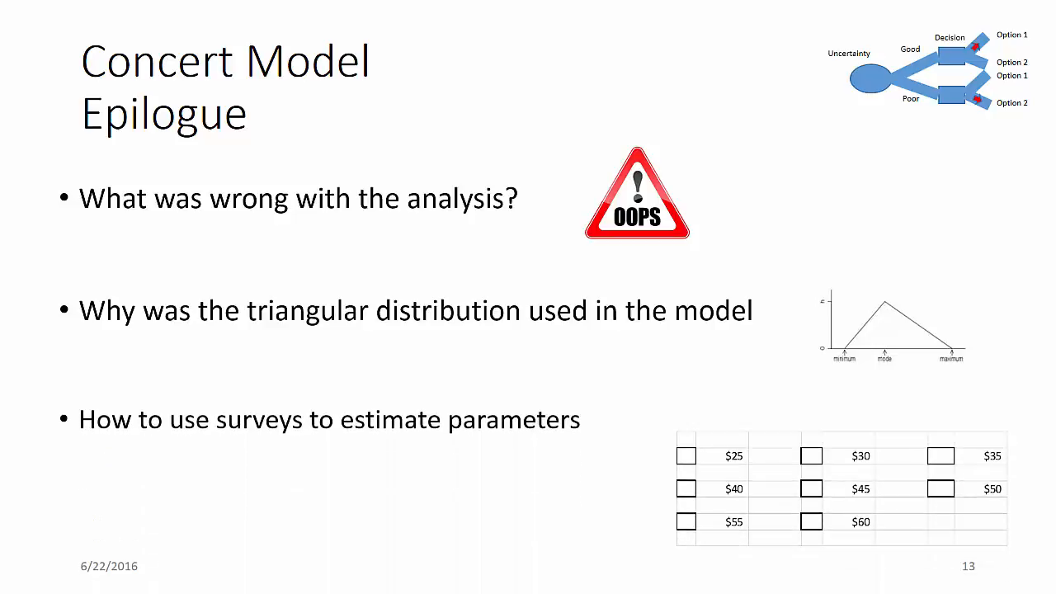
key("Right")
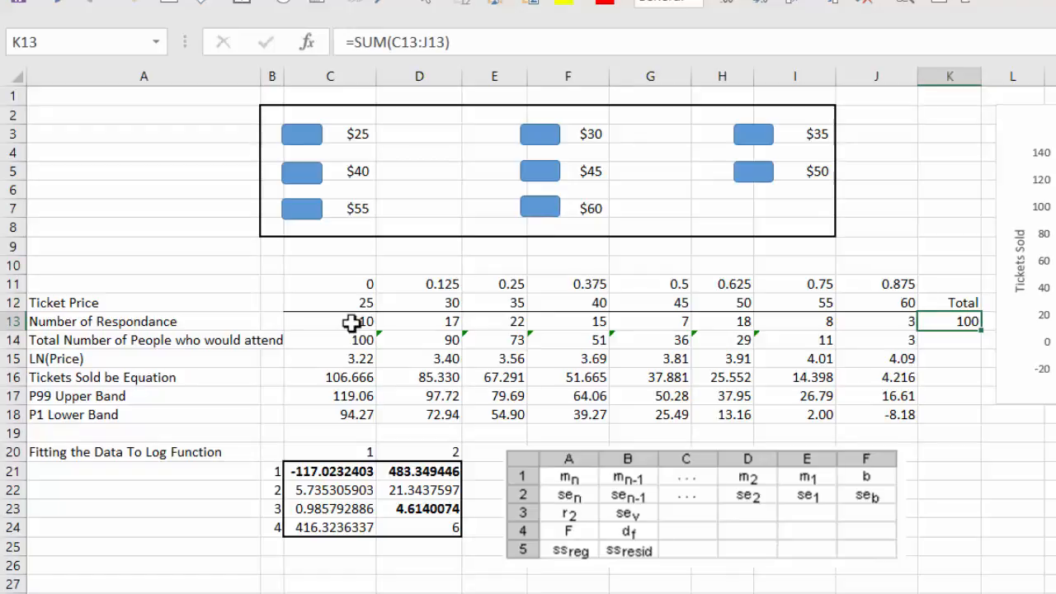
Step: Review the survey's Number of Respondance against the ticket prices in columns C, D and J
left_click(352, 322)
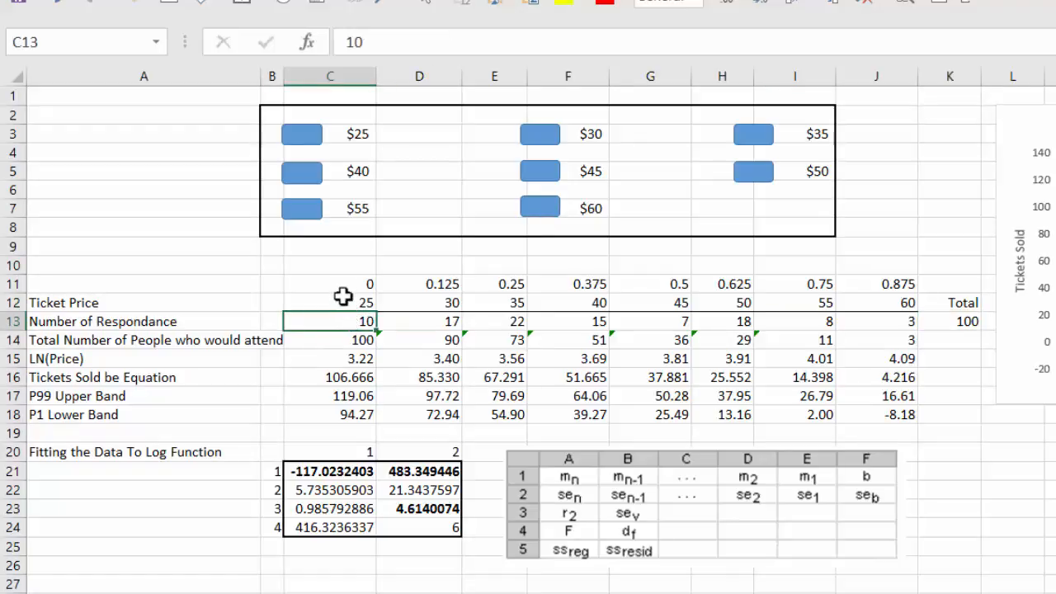
left_click(344, 300)
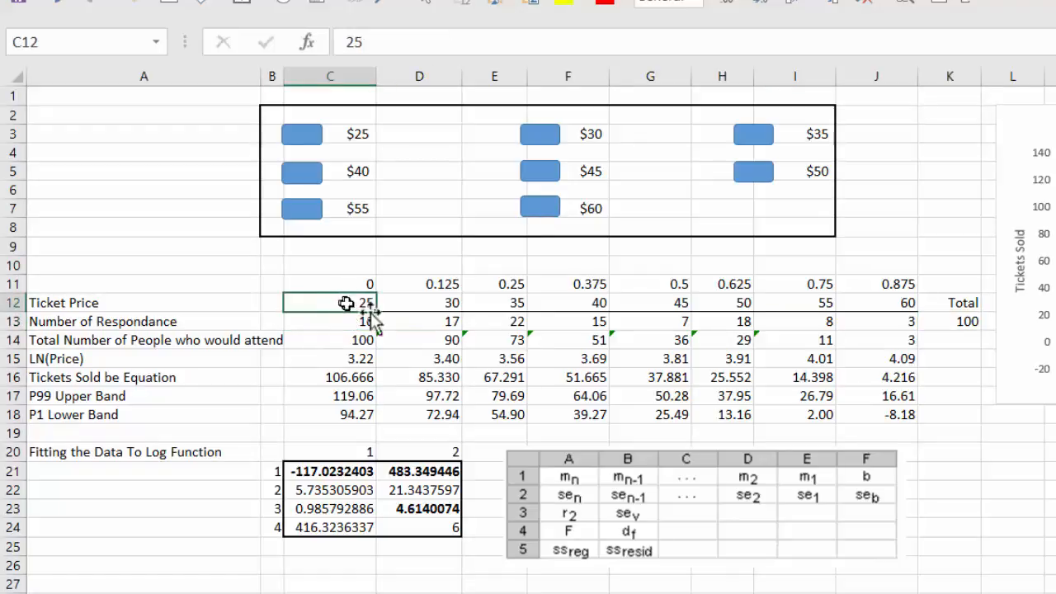
left_click(423, 320)
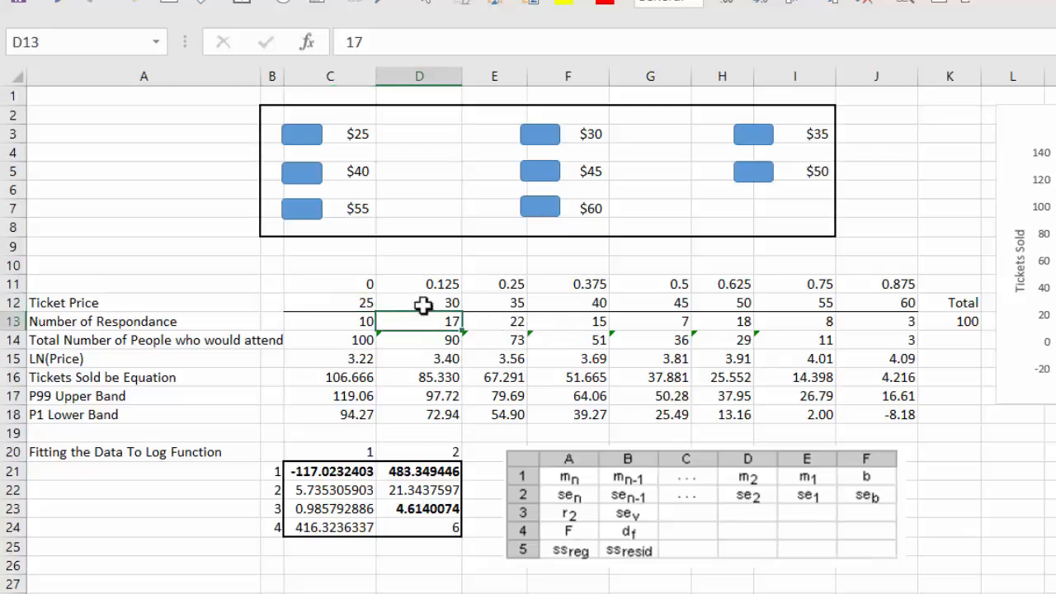
left_click(420, 301)
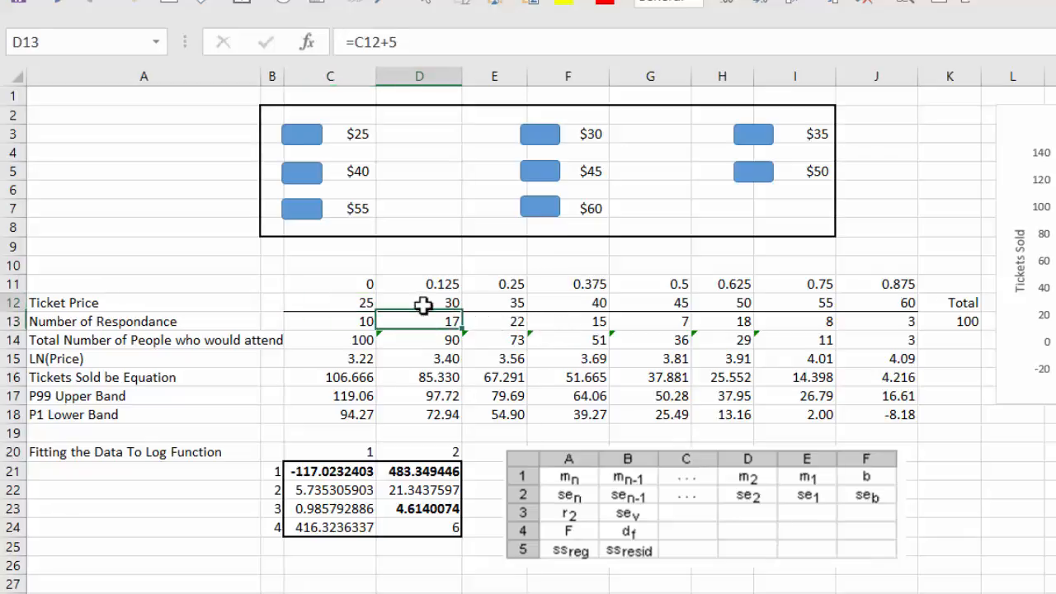
left_click(878, 324)
left_click(874, 303)
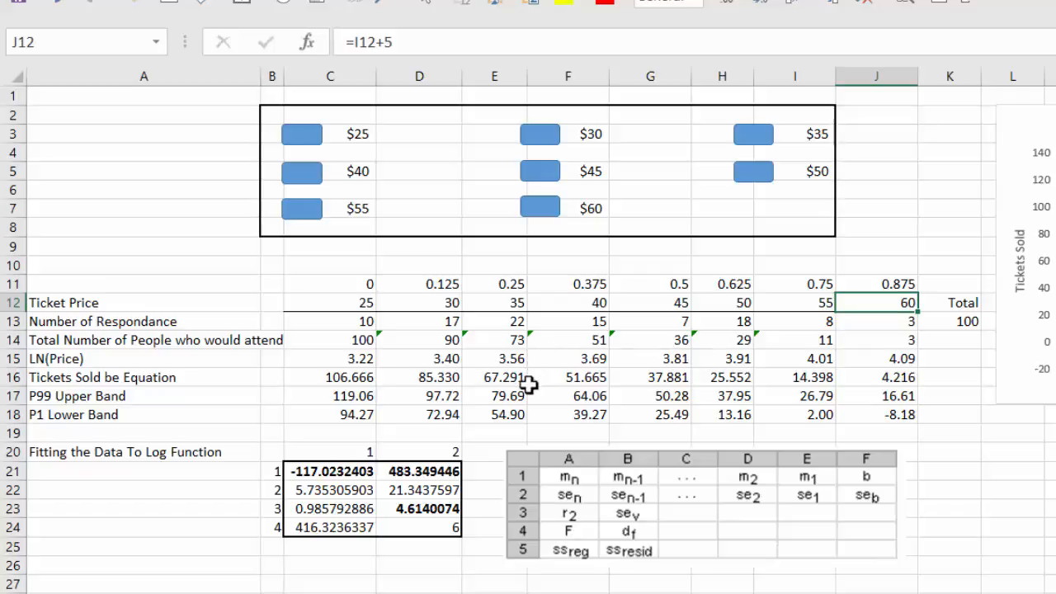
Step: Inspect the cumulative SUM formulas for the total number of people who would attend in row 14 against their ticket prices
left_click(341, 334)
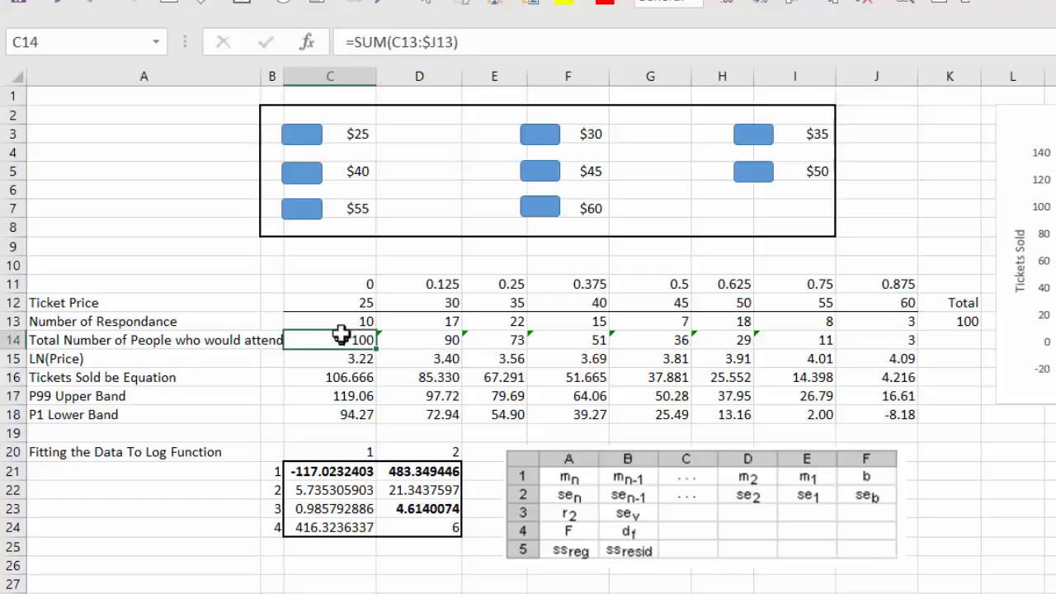
left_click(348, 302)
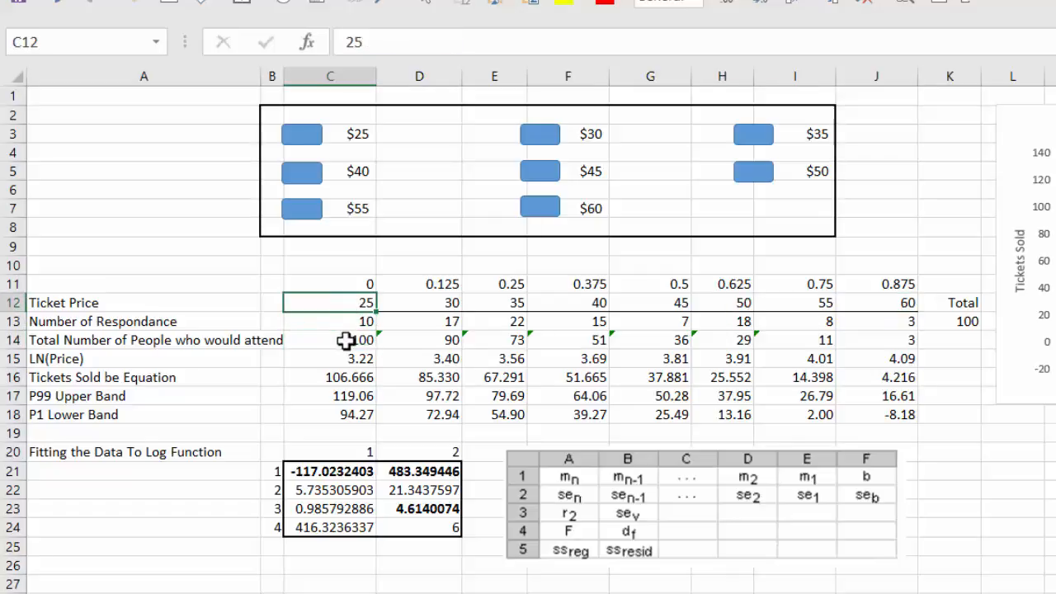
left_click(346, 340)
left_click(425, 304)
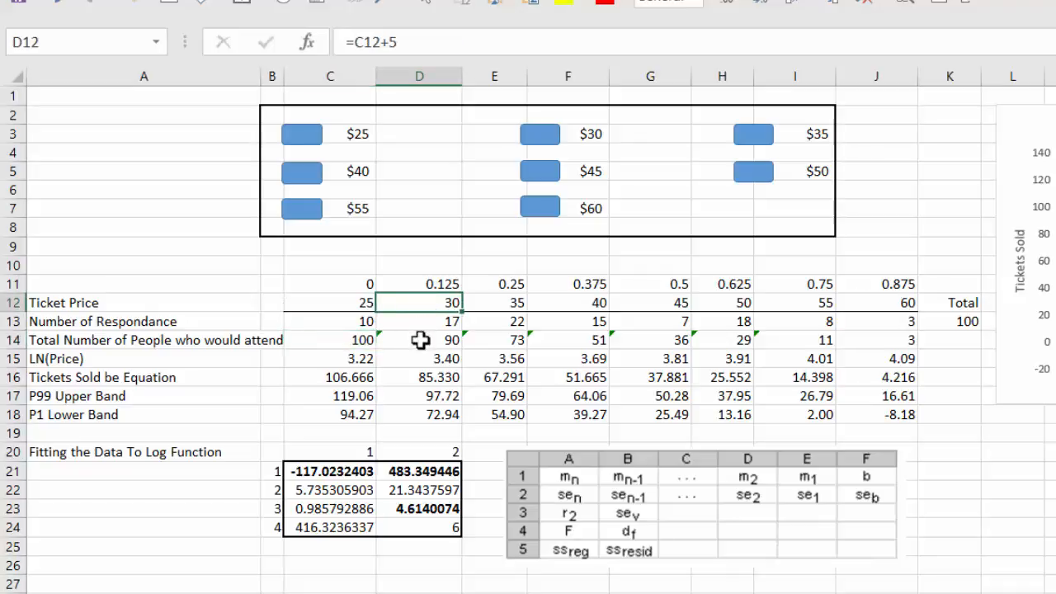
left_click(425, 345)
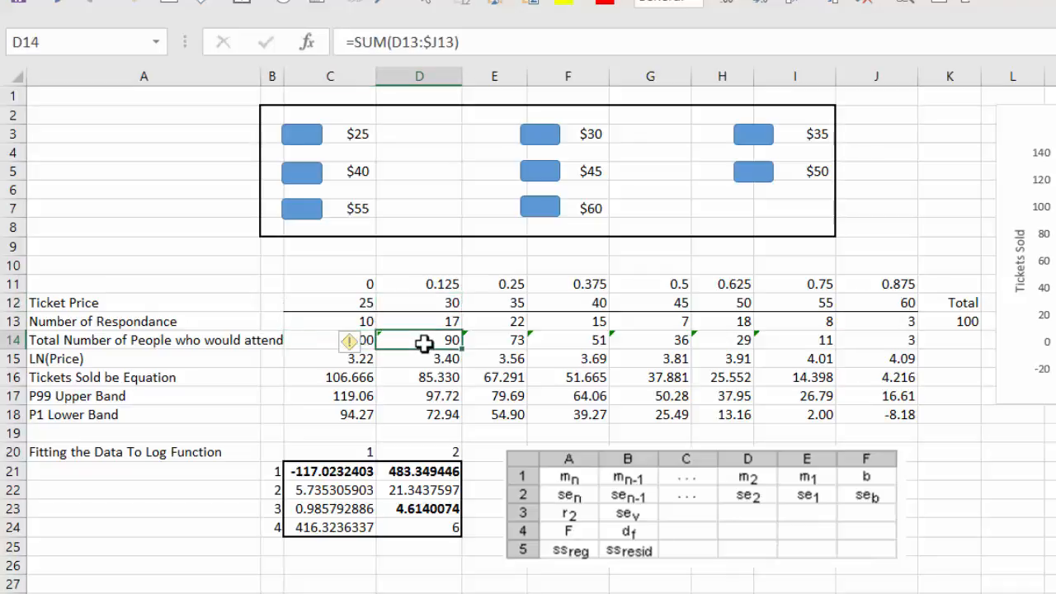
left_click(497, 303)
left_click(499, 344)
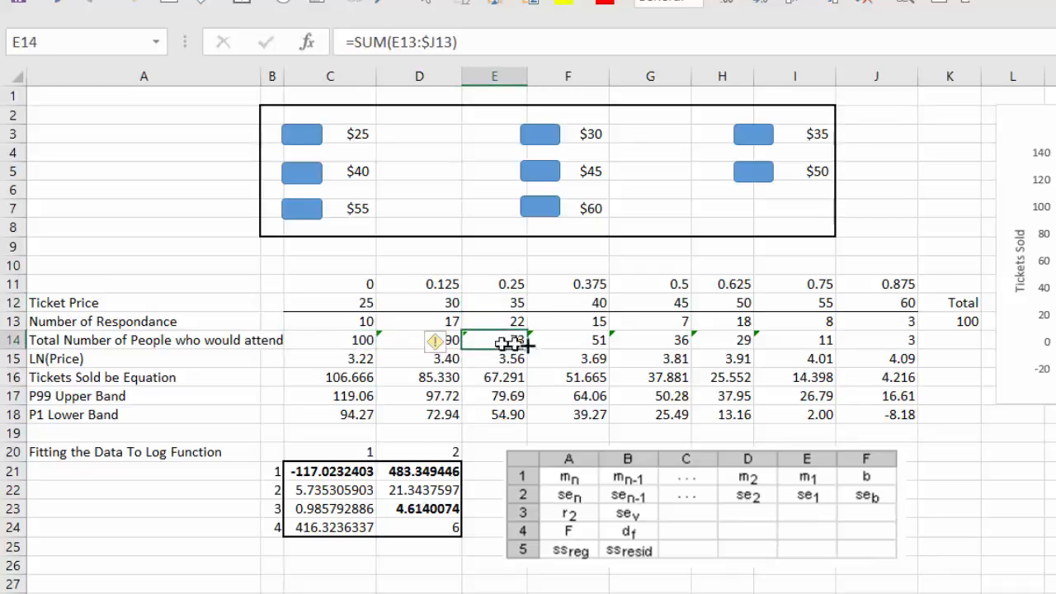
left_click(889, 309)
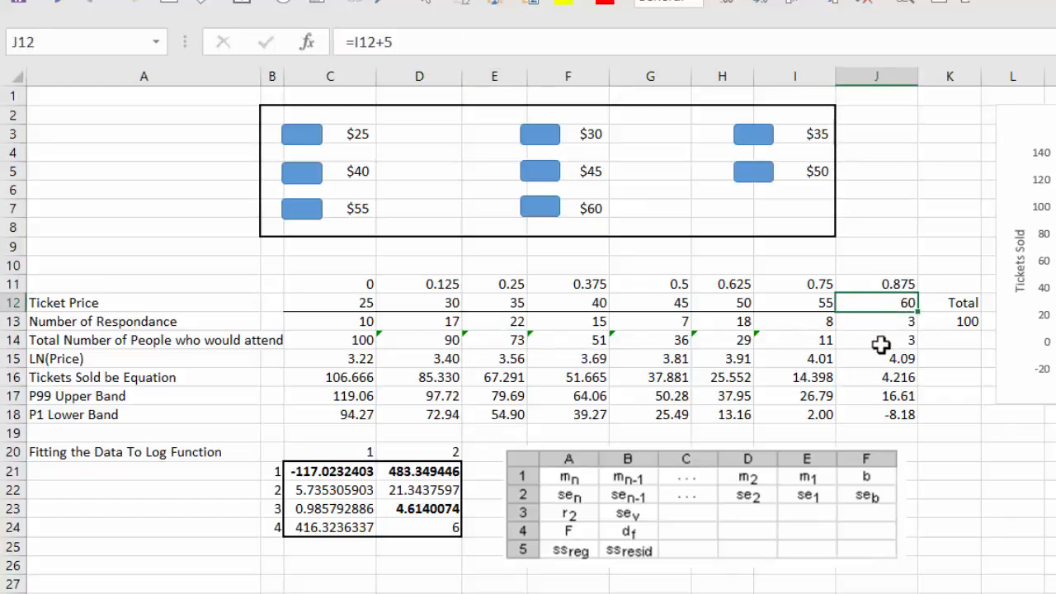
left_click(881, 344)
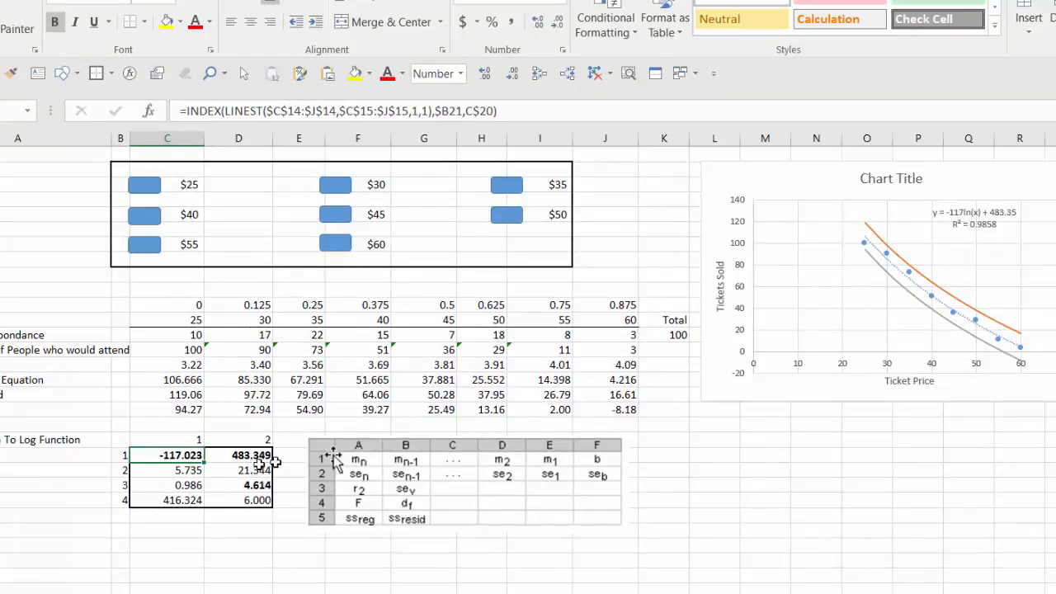
Step: Inspect the LINEST formula in D23 and the Tickets Sold equation in C16 with the cells it references
left_click(222, 488)
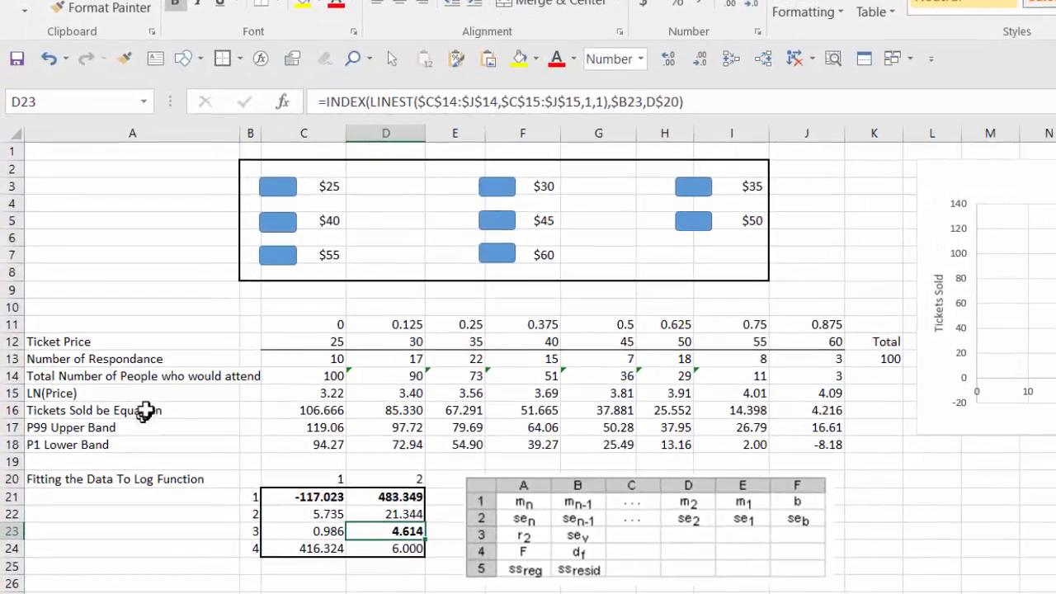
left_click(298, 409)
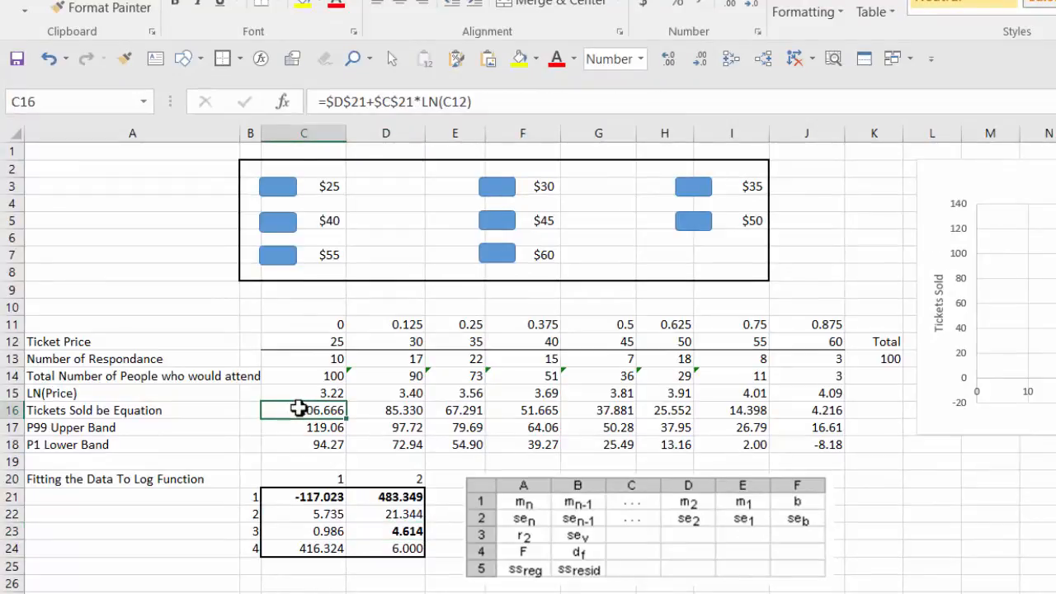
left_click(361, 101)
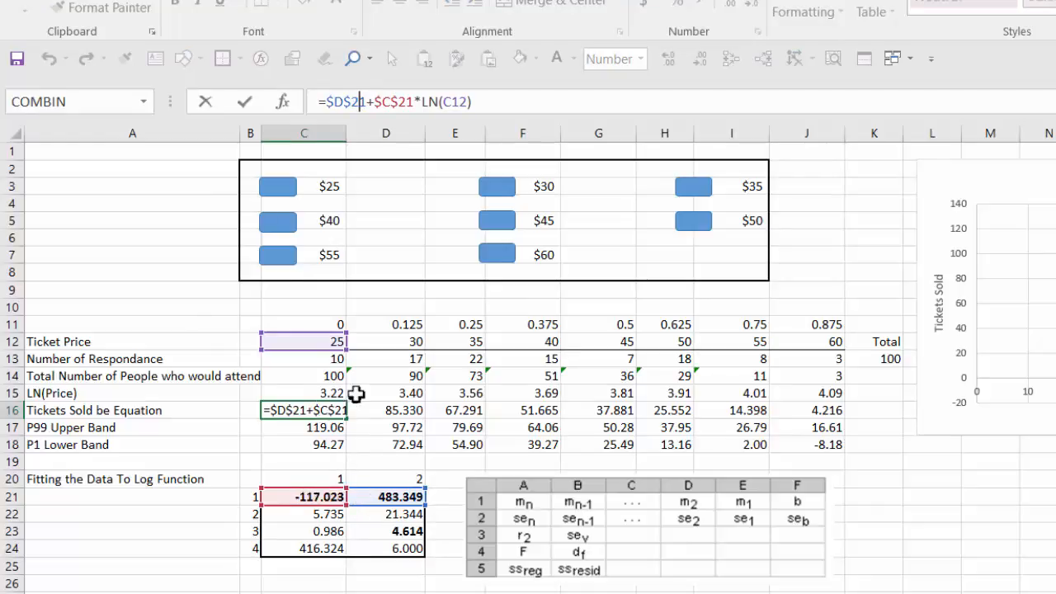
key("ctrl+Return")
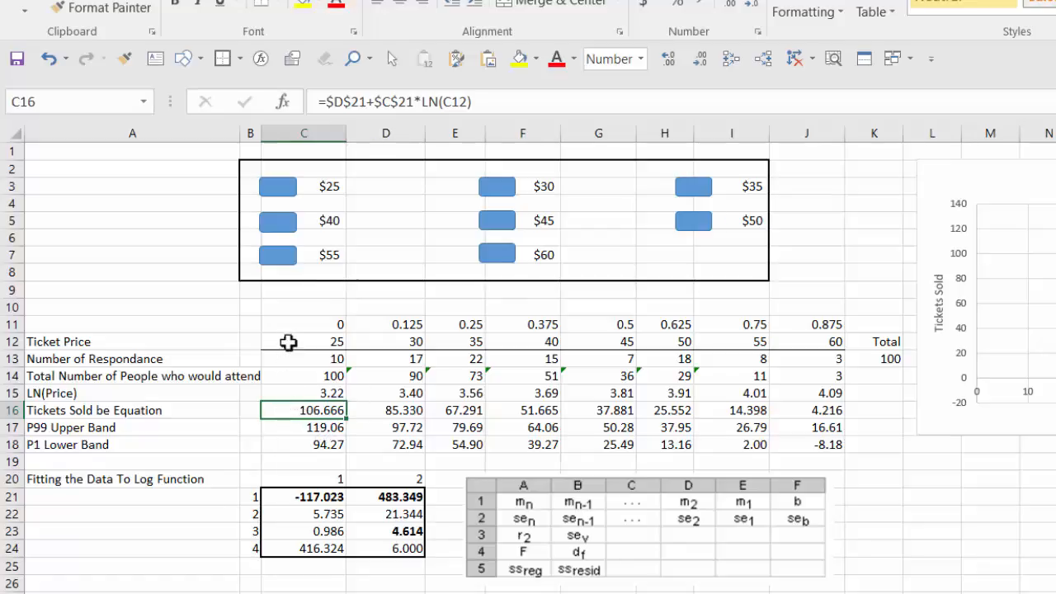
Step: Check the equation-based tickets sold in row 16 against the ticket prices in columns D and J
left_click(398, 413)
left_click(393, 342)
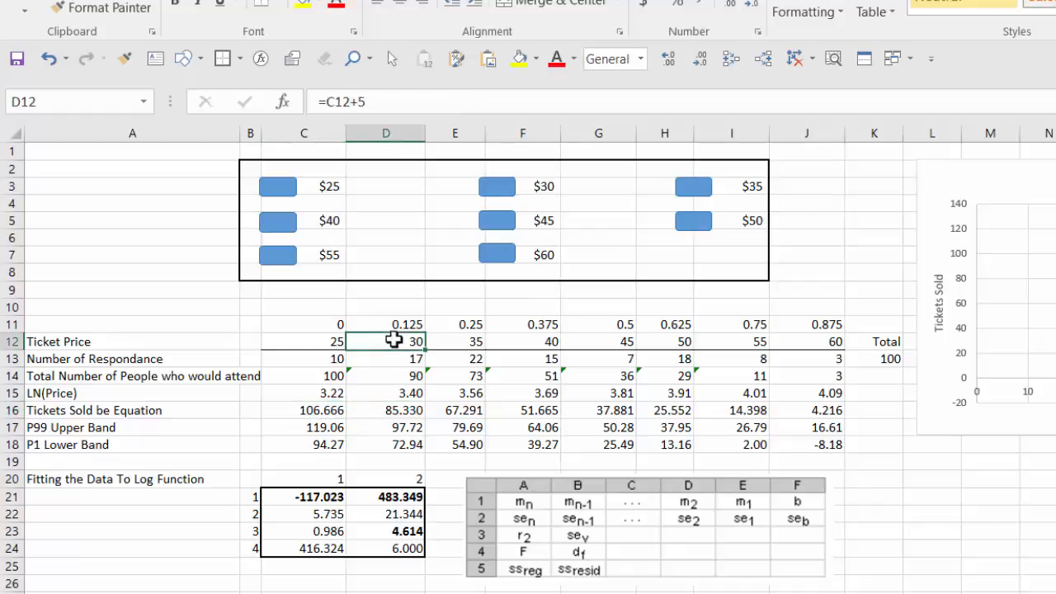
left_click(798, 343)
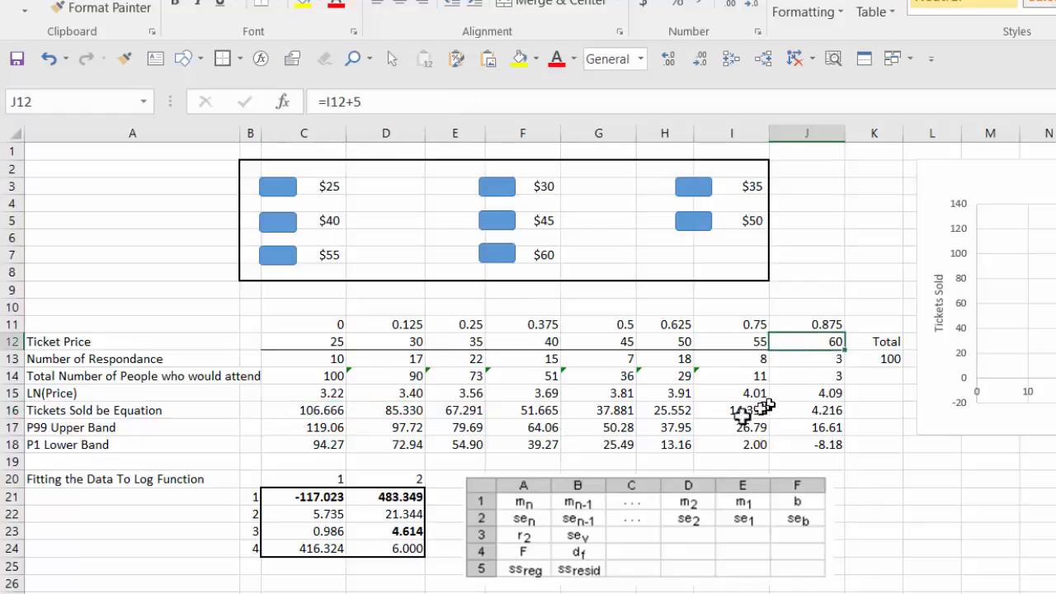
left_click(805, 410)
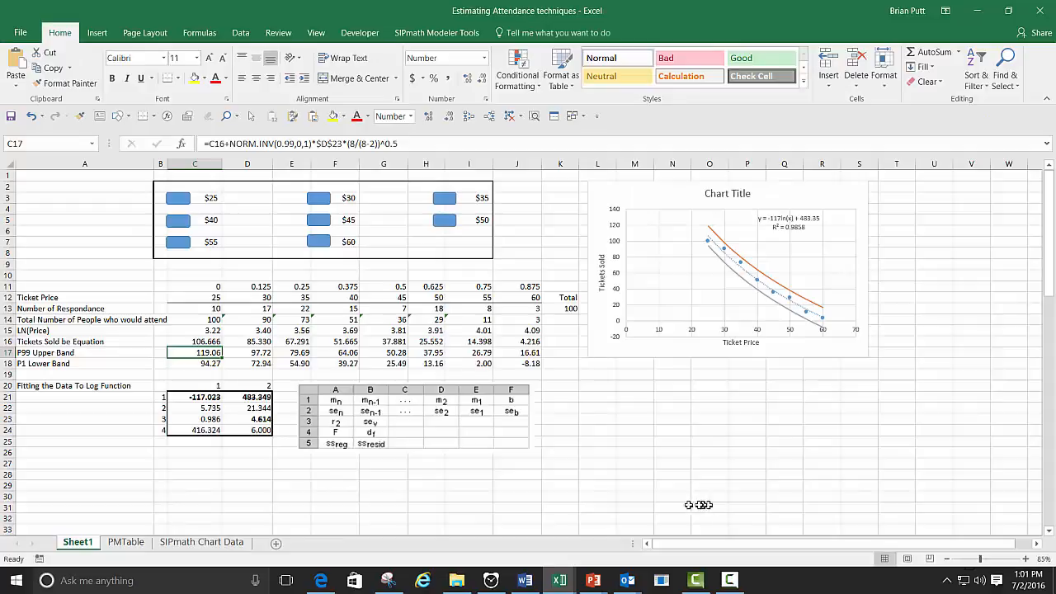
Step: Inspect the NORM.INV formula of the P99 Upper Band in C17 and its referenced cells, leaving the formula as is
left_click(86, 355)
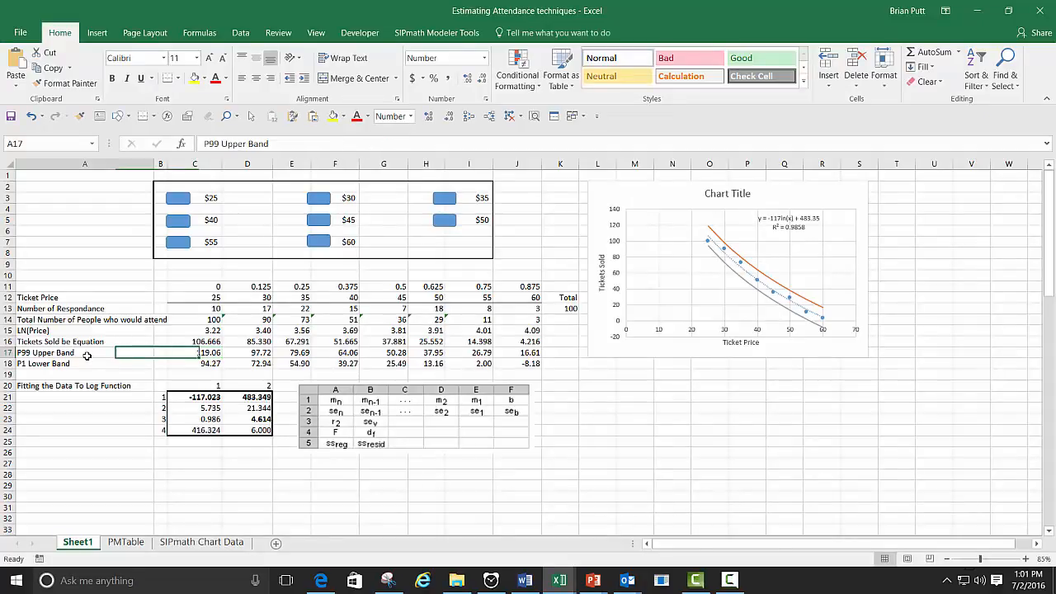
left_click(188, 351)
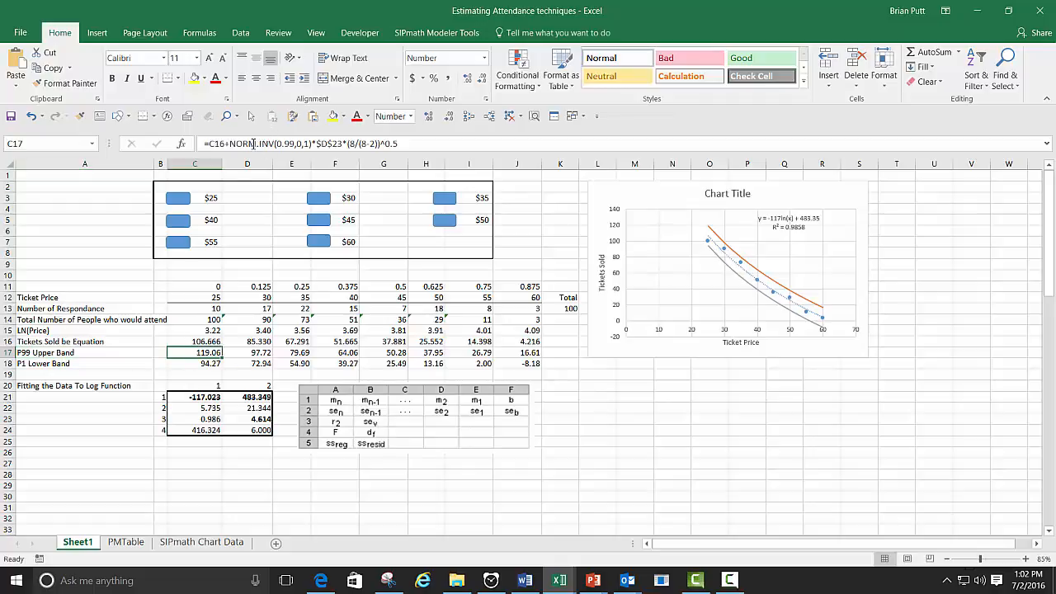
left_click(256, 144)
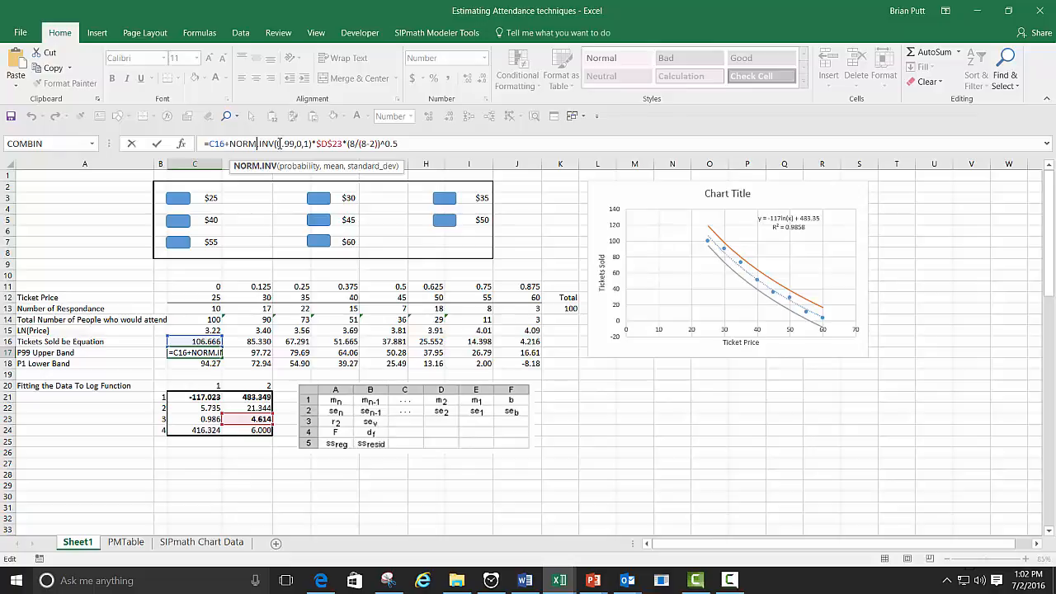
left_click(280, 143)
type("0")
key("Escape")
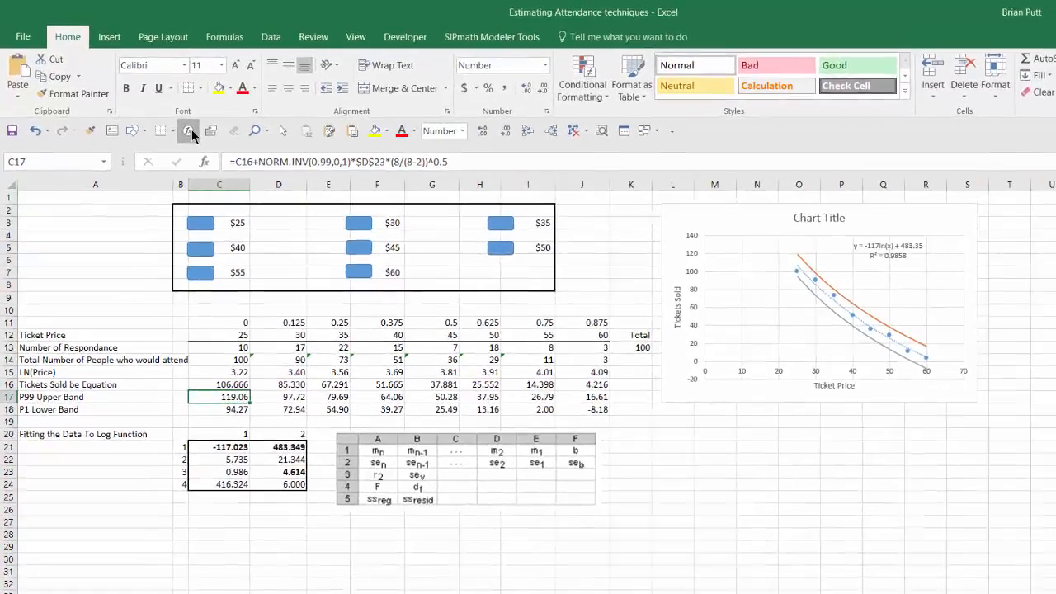
Step: Evaluate the P99 Upper Band formula in C17 step by step, and check the P1 Lower Band formula in C18 against the chart
left_click(167, 116)
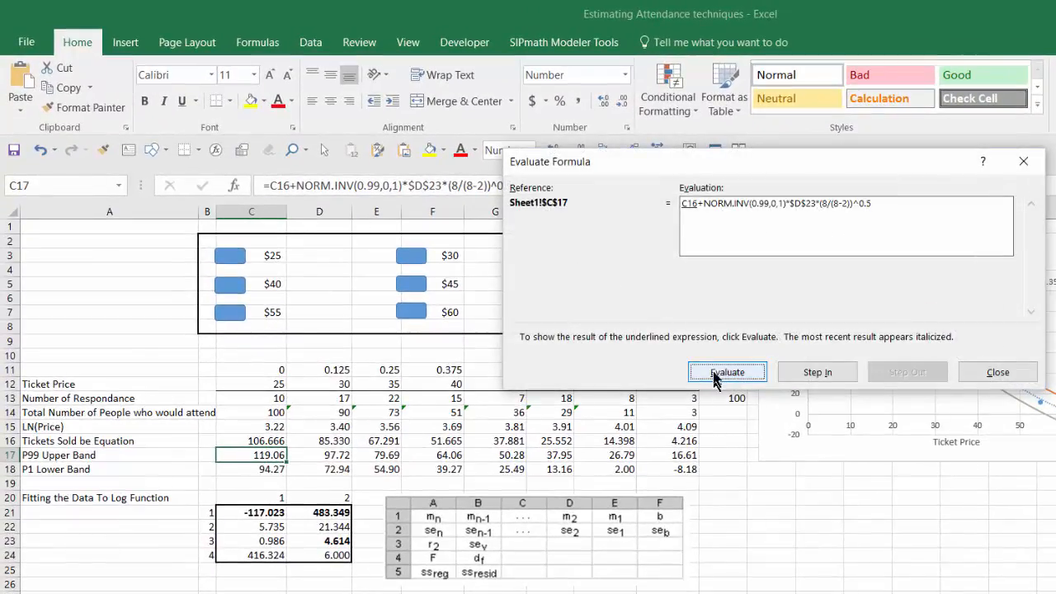
left_click(717, 374)
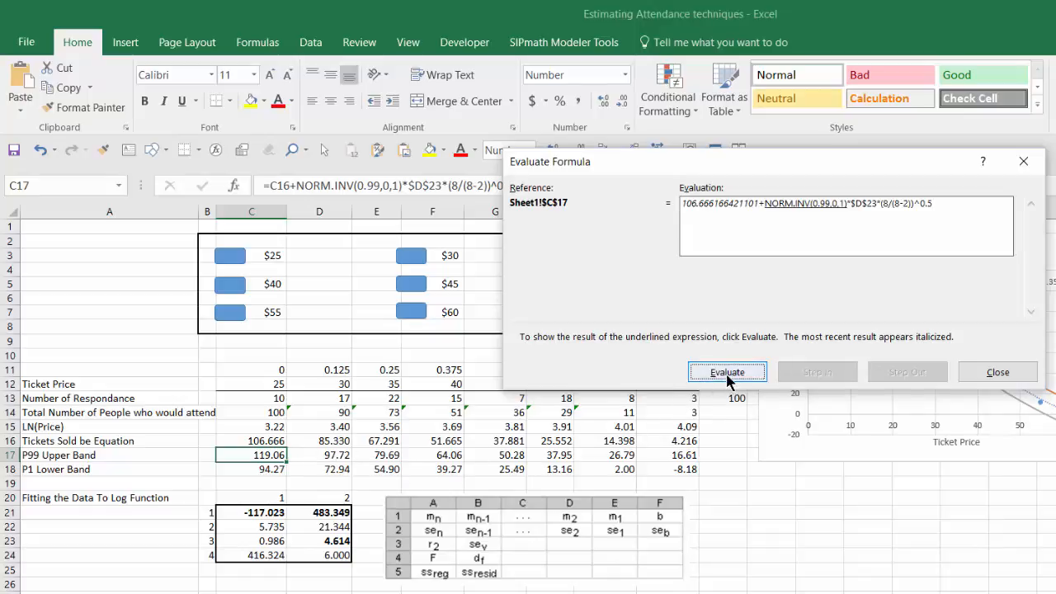
left_click(727, 374)
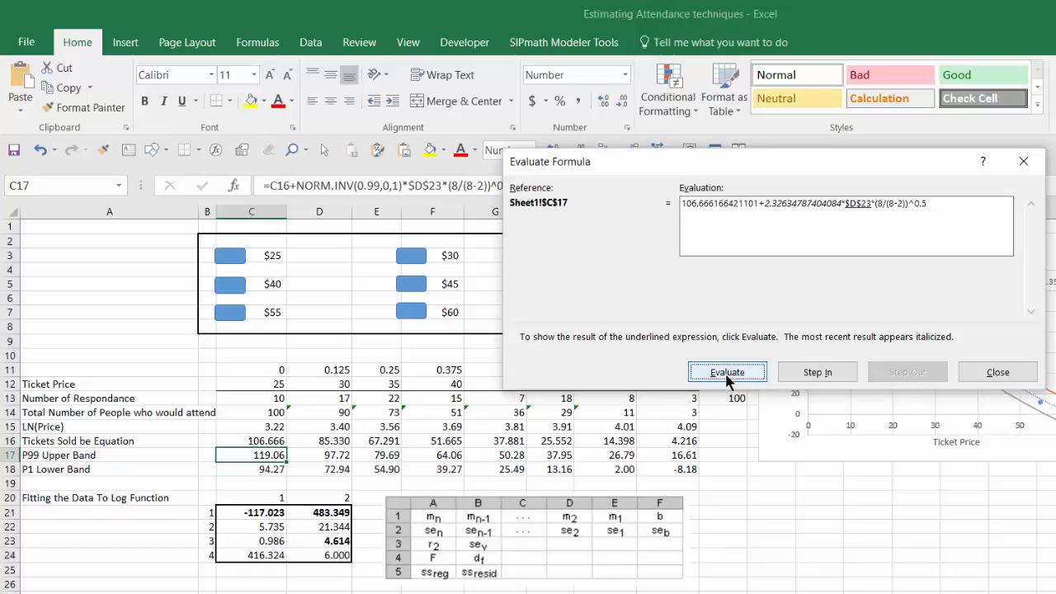
left_click(726, 372)
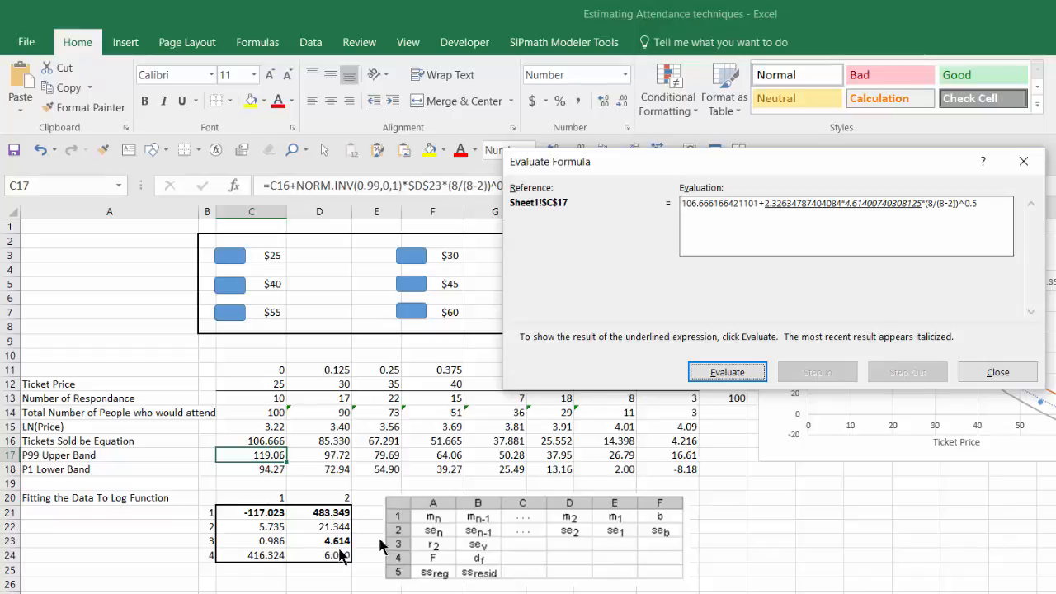
left_click(727, 372)
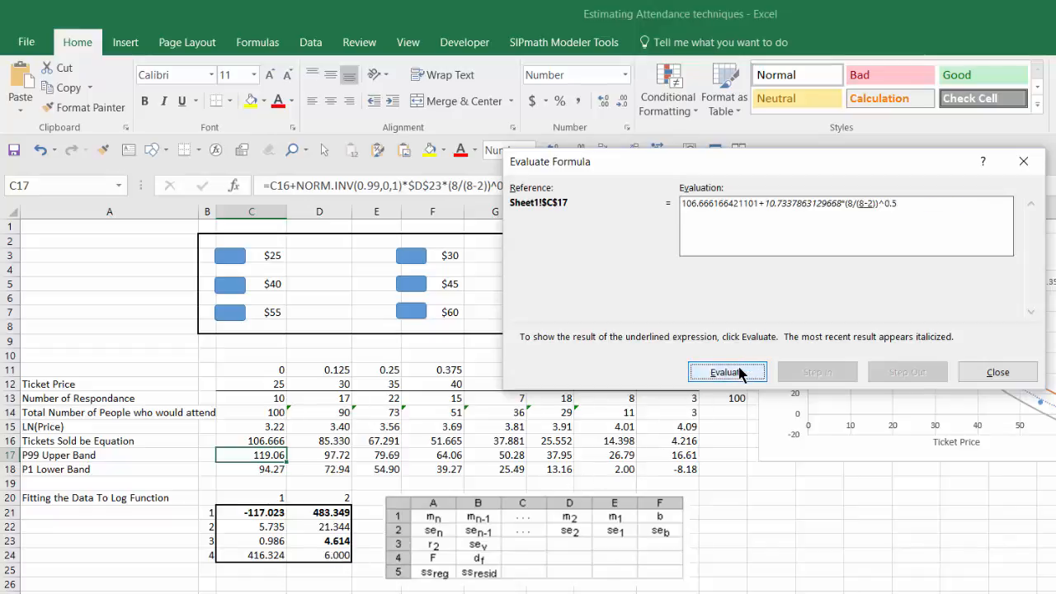
left_click(727, 372)
left_click(727, 372)
left_click(740, 373)
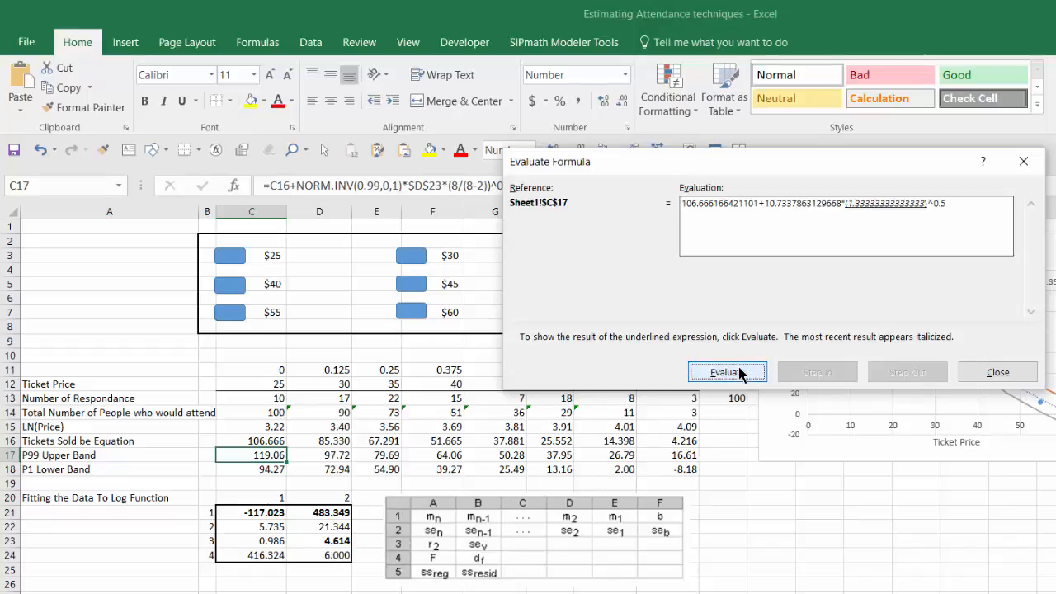
left_click(739, 372)
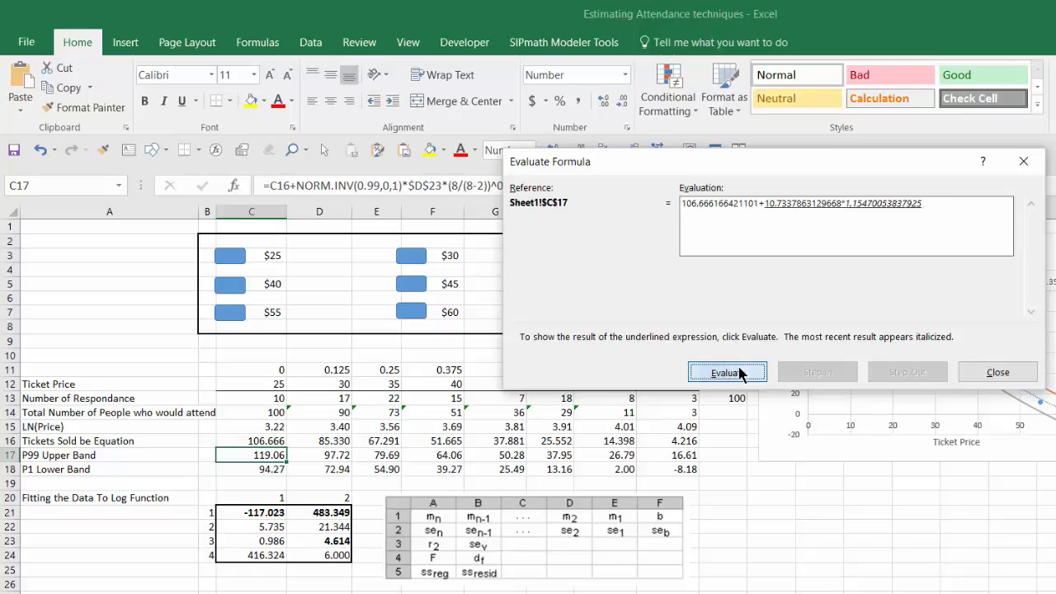
left_click(740, 373)
left_click(740, 372)
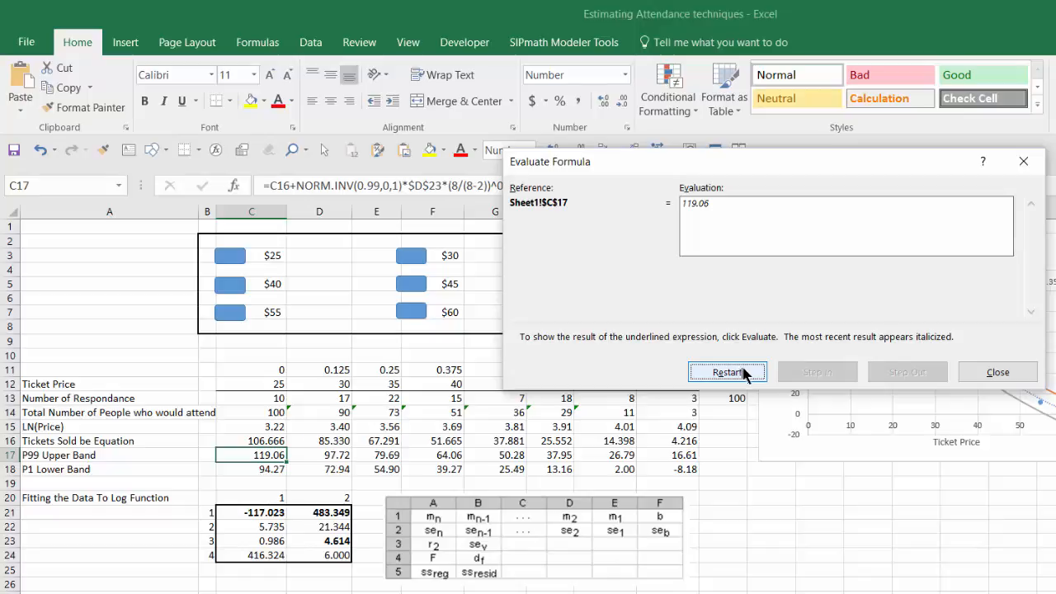
left_click(996, 373)
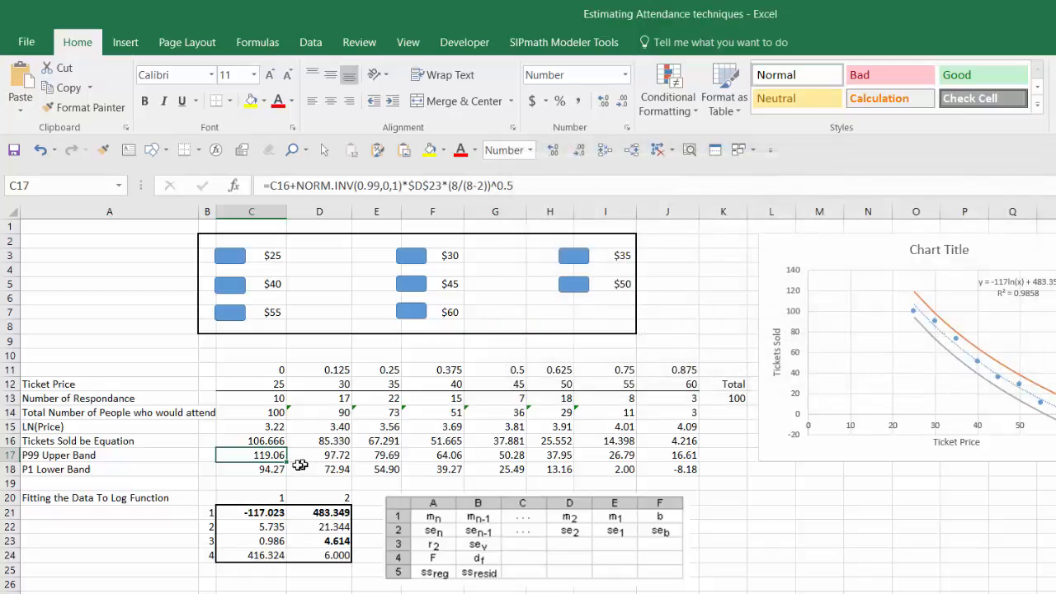
left_click(252, 470)
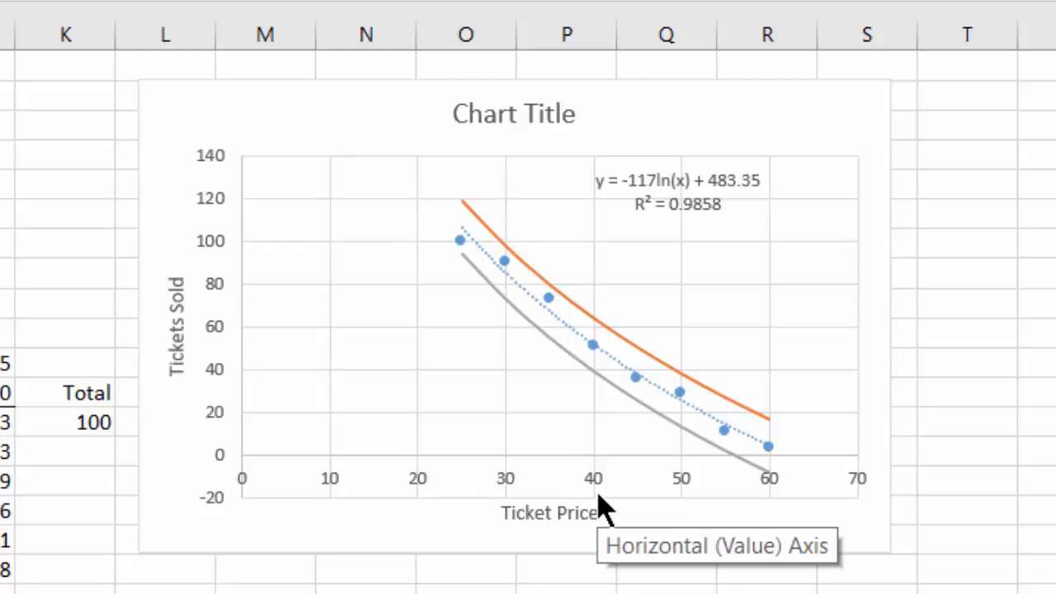
mouse_move(599, 368)
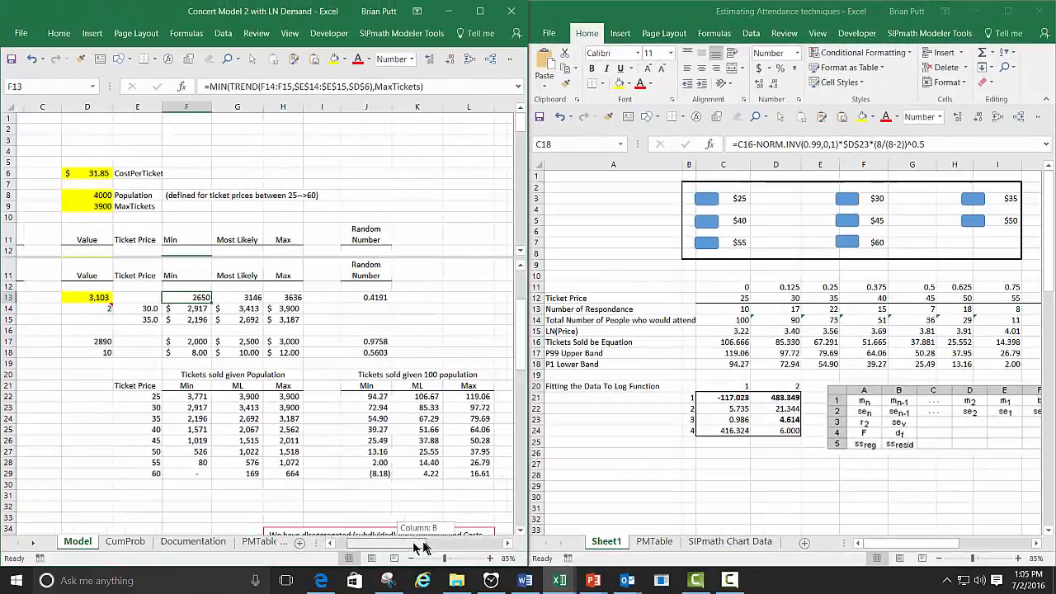
Step: Review the Demand for Tickets table in the Concert Model 2 workbook, from the ticket prices to the tickets sold given 100 population
left_click_drag(412, 544, 388, 545)
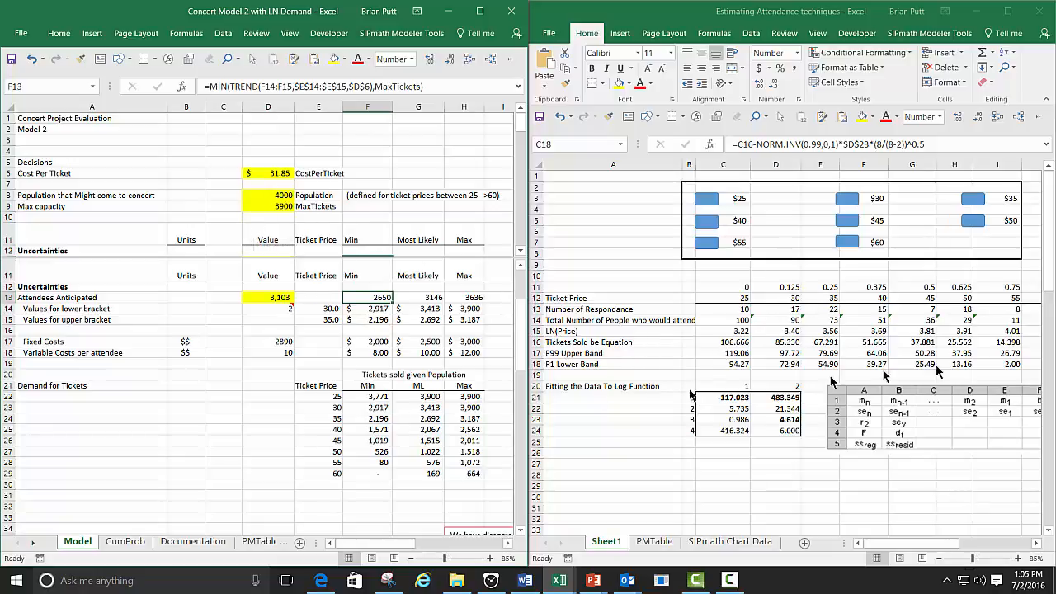
left_click(317, 395)
left_click(318, 405)
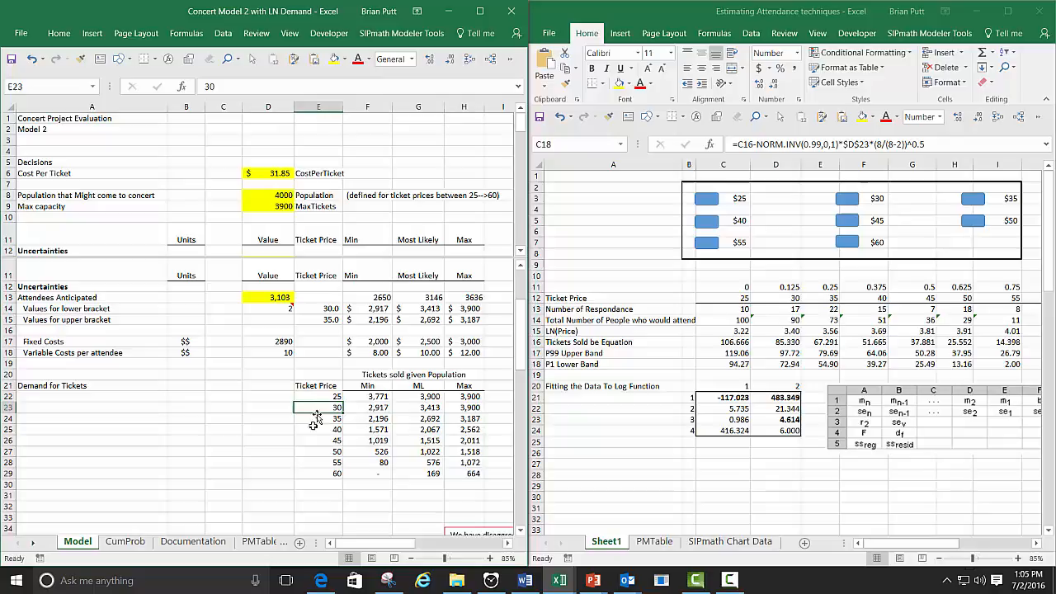
left_click(325, 470)
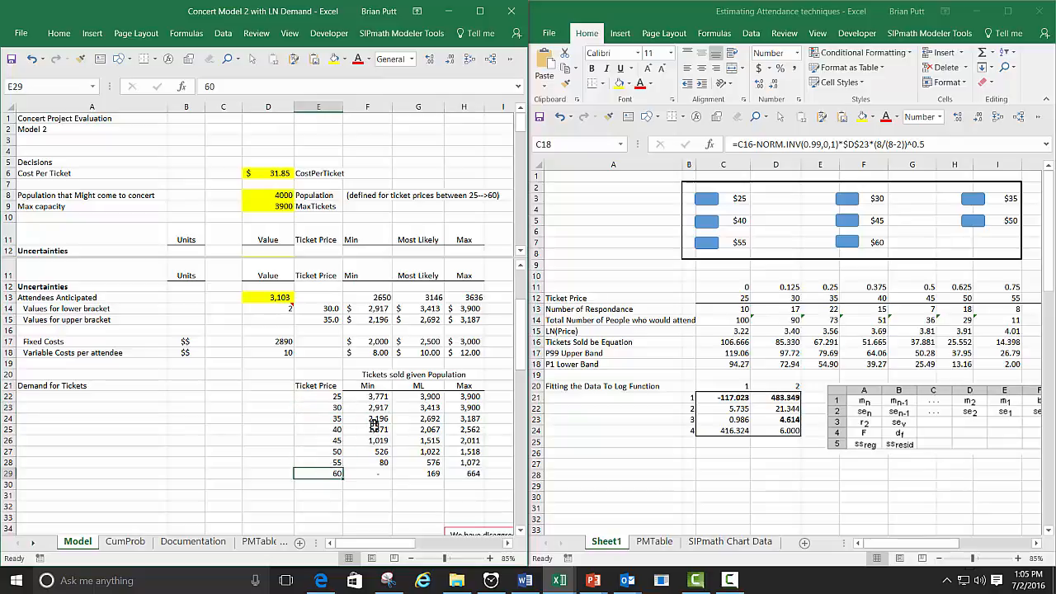
left_click(508, 543)
left_click(509, 544)
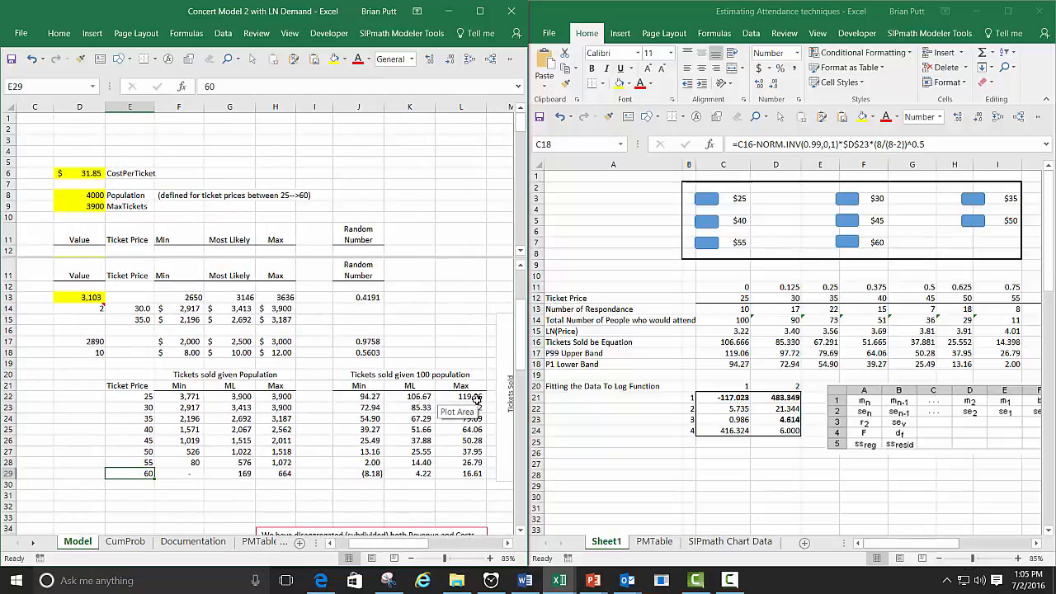
left_click(345, 396)
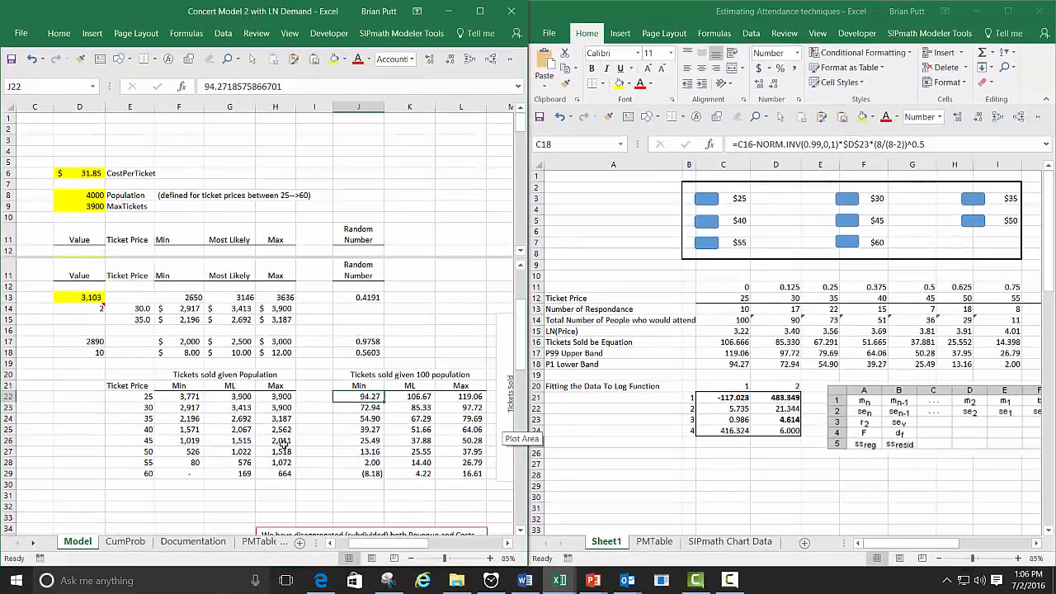
Step: Evaluate the most likely tickets-sold formula in G25 step by step, and check the minimum formula in F29 against its source in J29
left_click(245, 430)
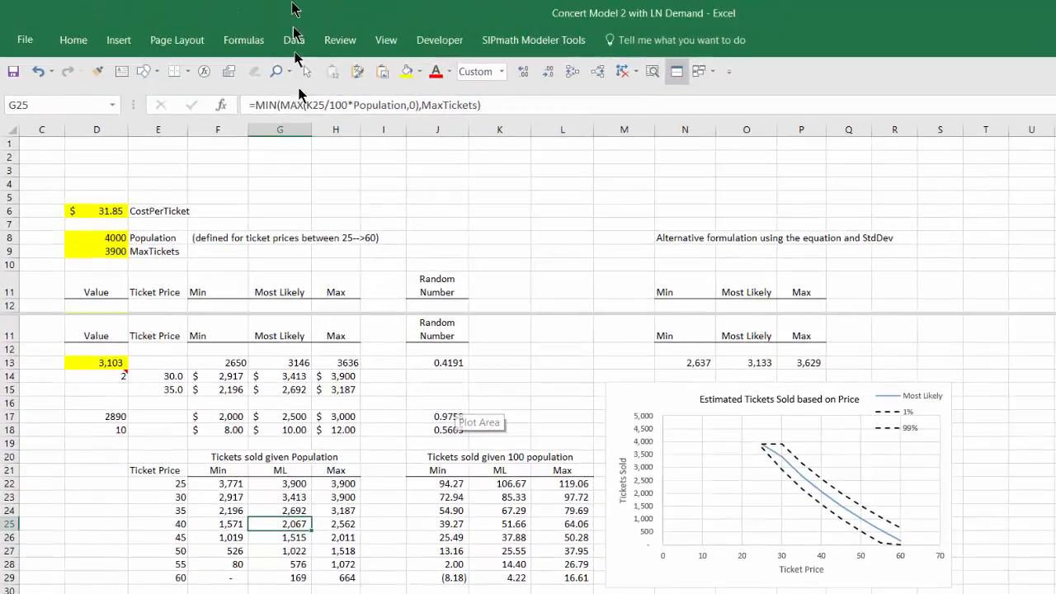
left_click(204, 73)
left_click(689, 352)
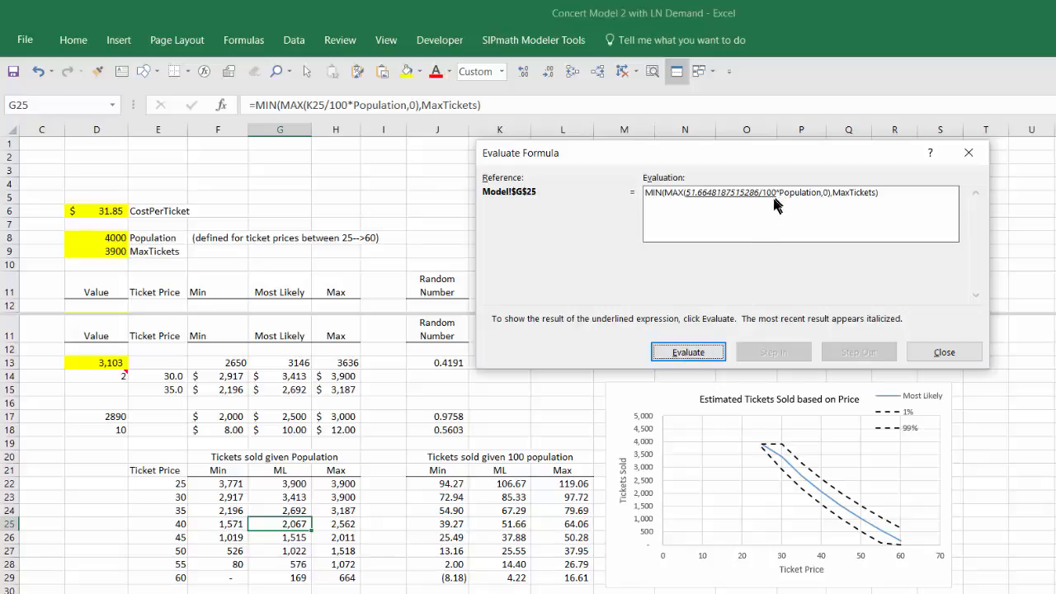
left_click(692, 354)
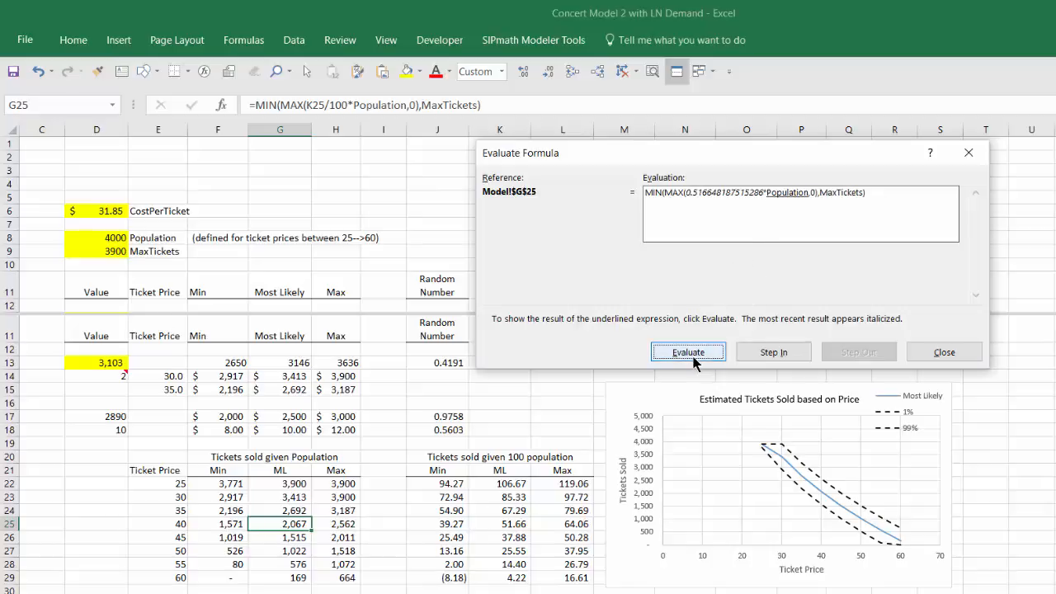
left_click(692, 357)
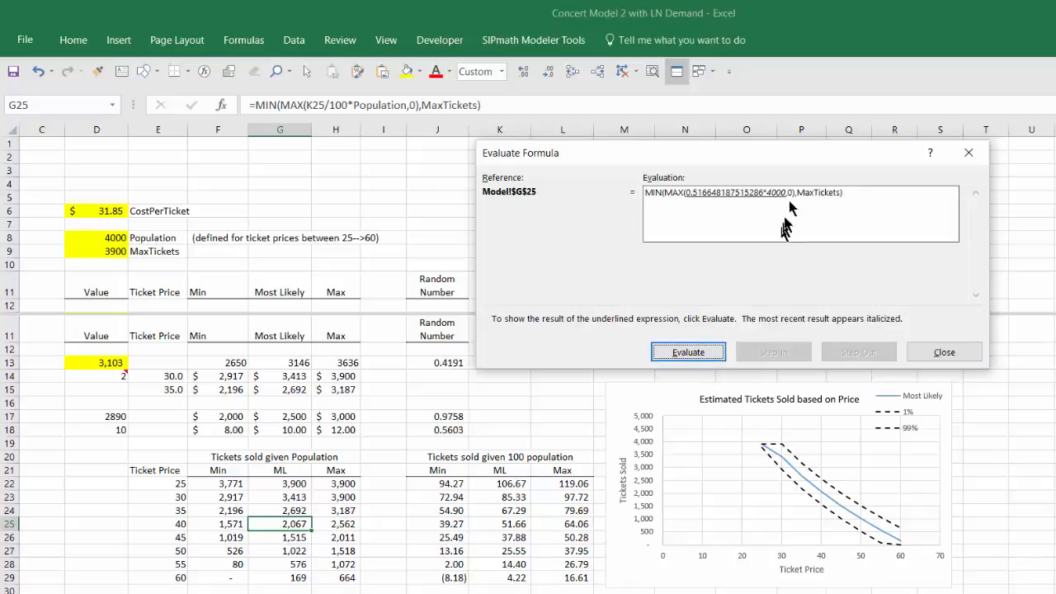
left_click(707, 355)
left_click(707, 355)
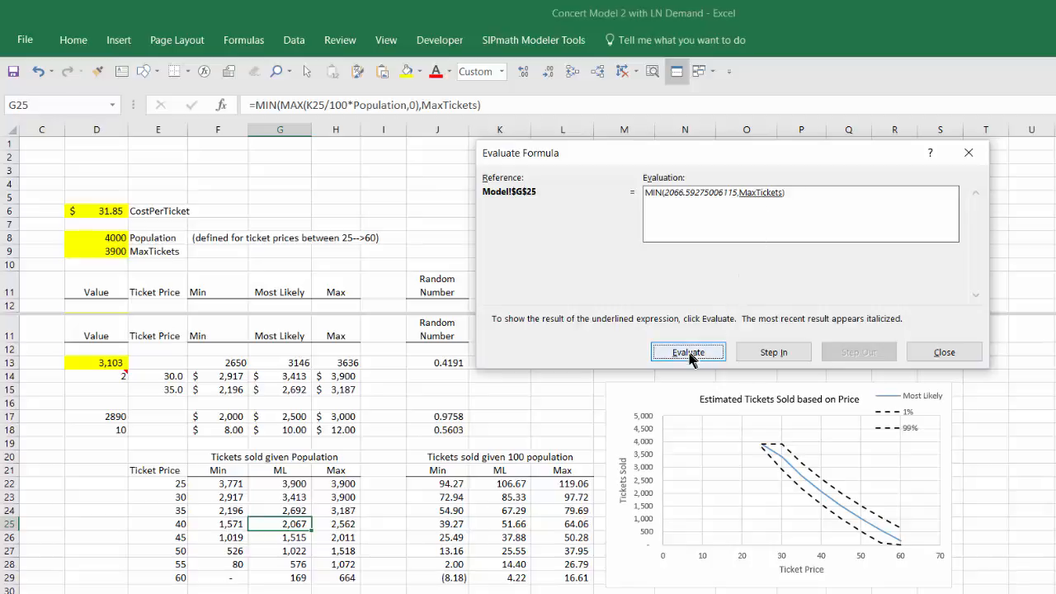
left_click(690, 353)
left_click(690, 353)
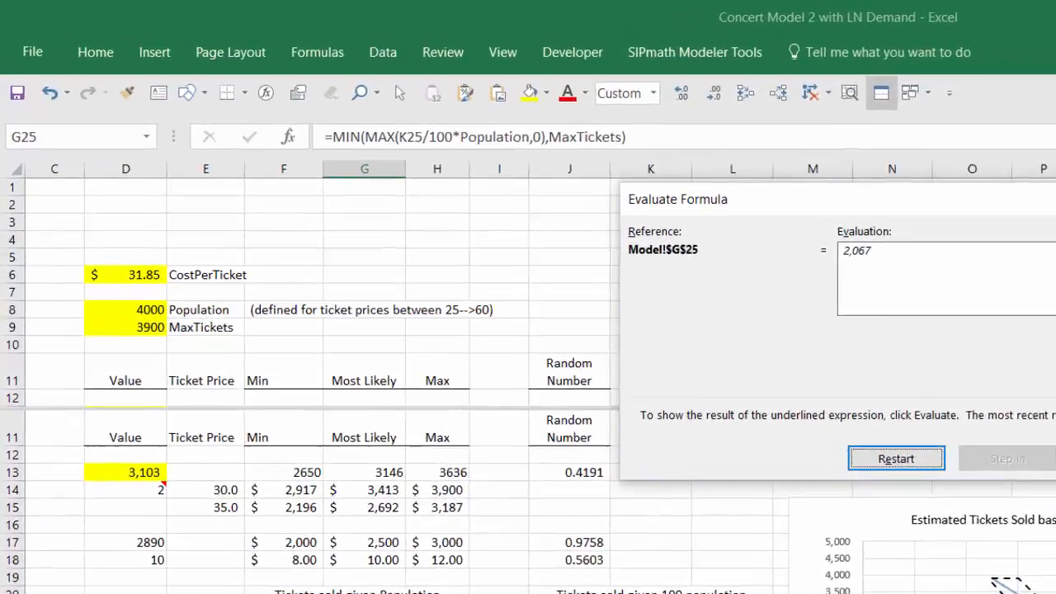
key("Escape")
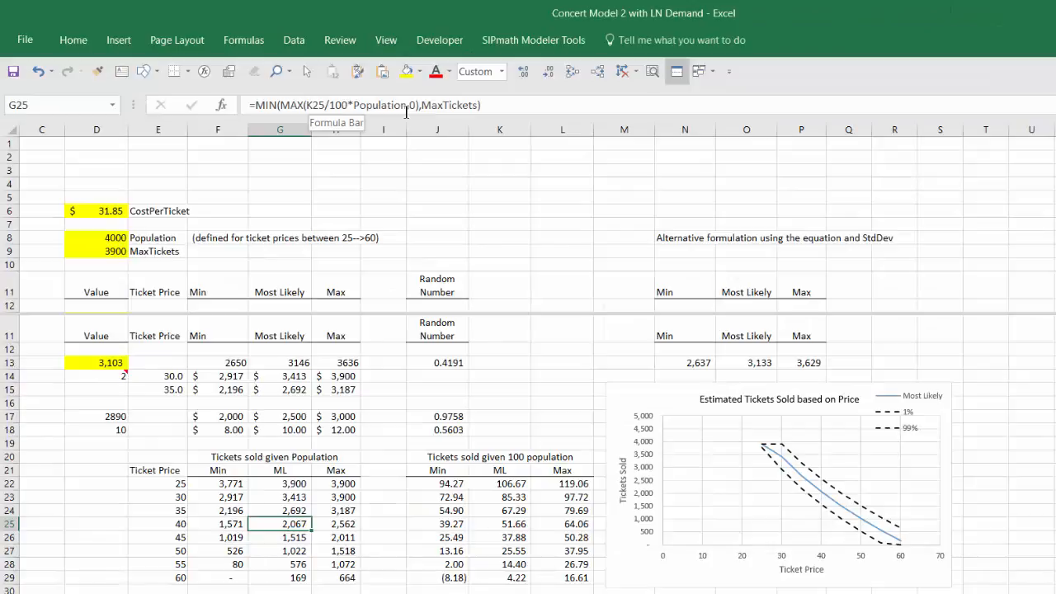
left_click(238, 574)
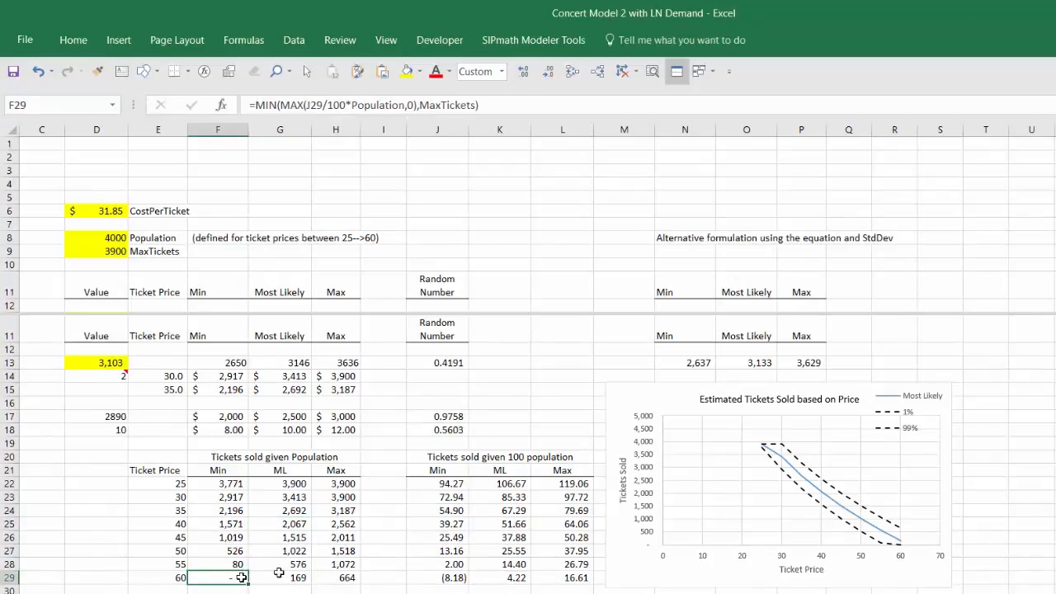
left_click(428, 578)
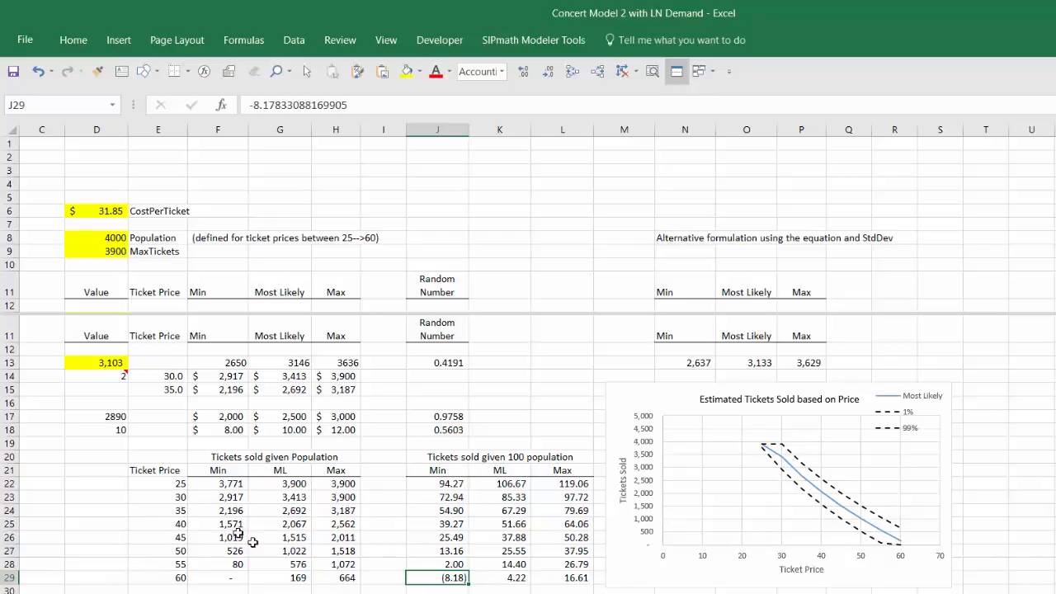
Step: Set the Cost Per Ticket decision in D6 to 37
left_click(112, 211)
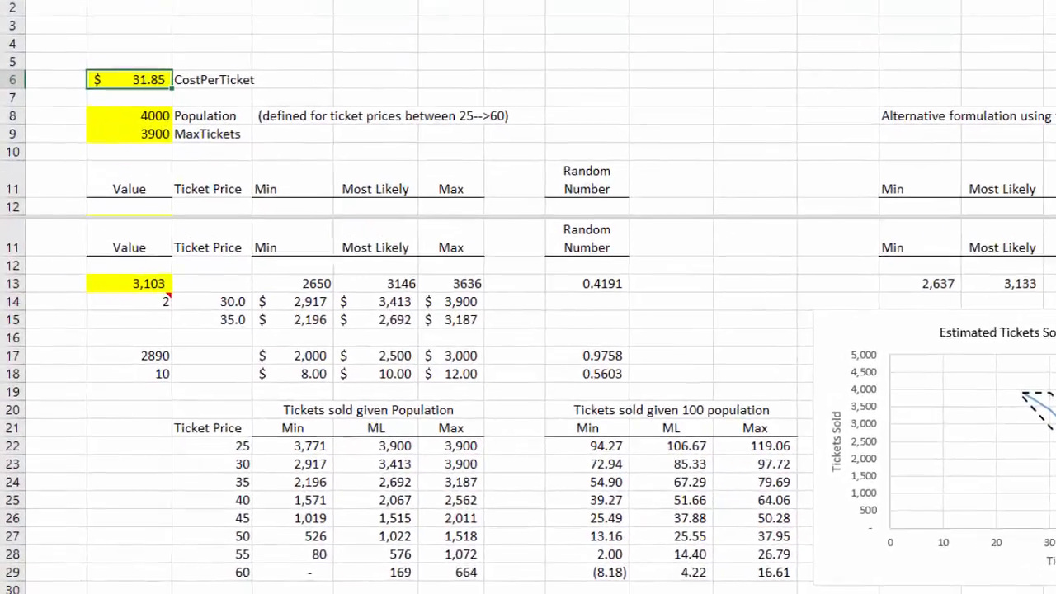
scroll(528, 330, "left", 2)
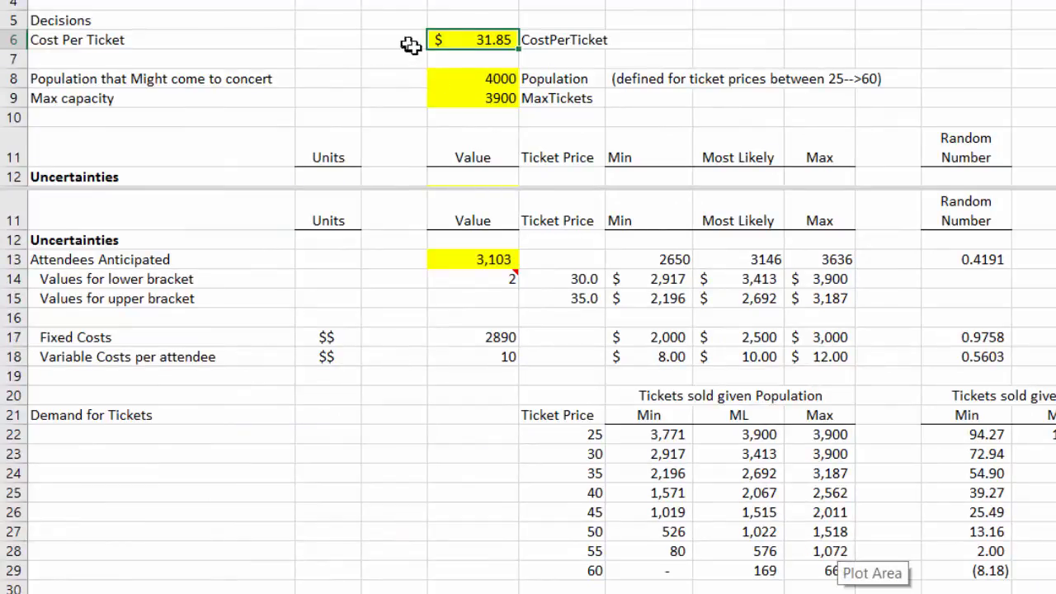
type("37")
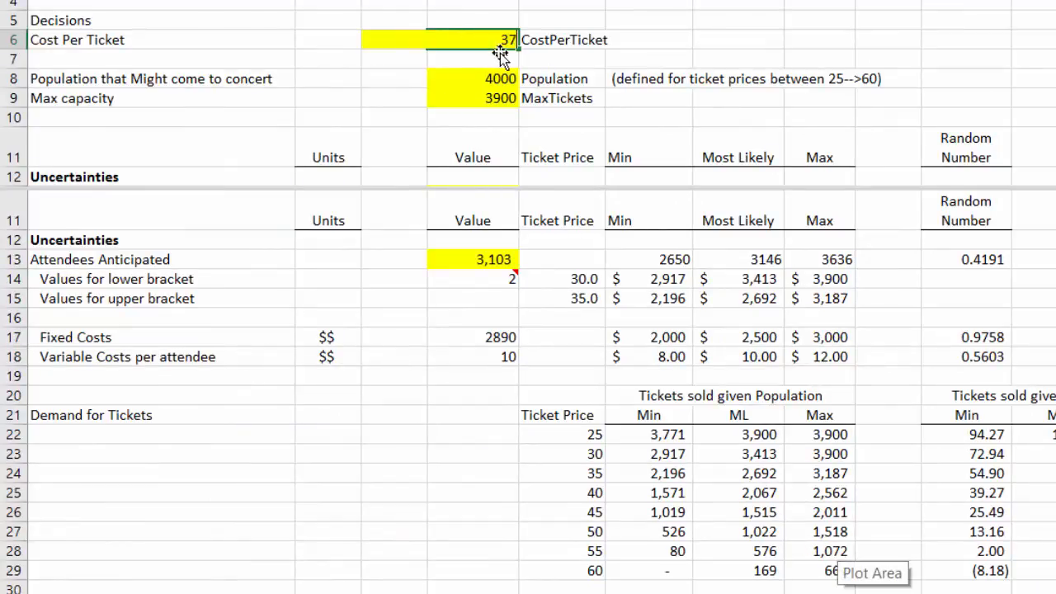
key("Return")
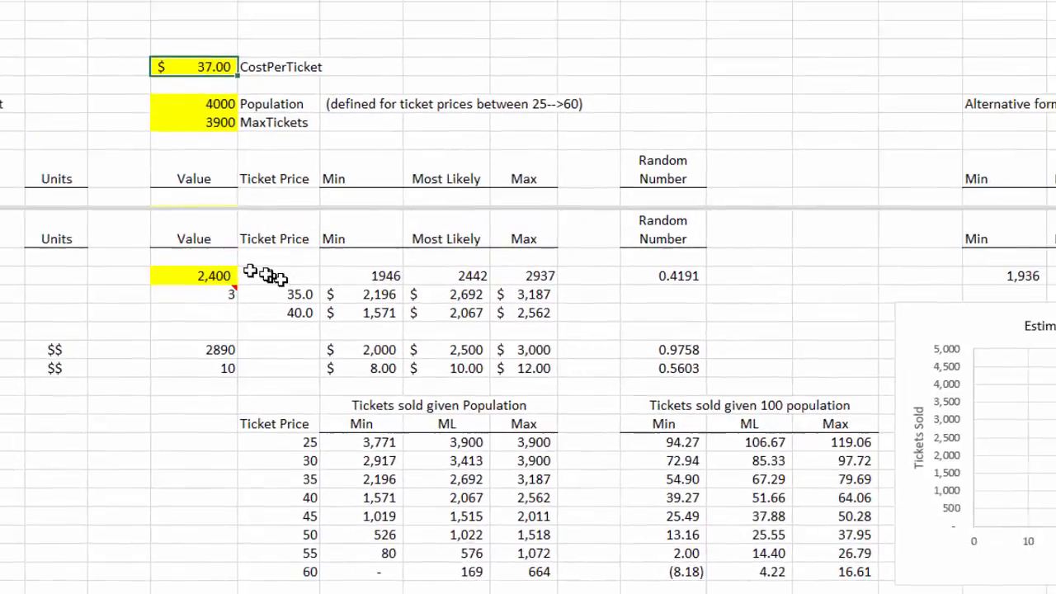
Step: Check the bracket index in D14 and the lower-bracket Min and Most Likely values in F14 and G14
mouse_move(484, 278)
left_click(84, 300)
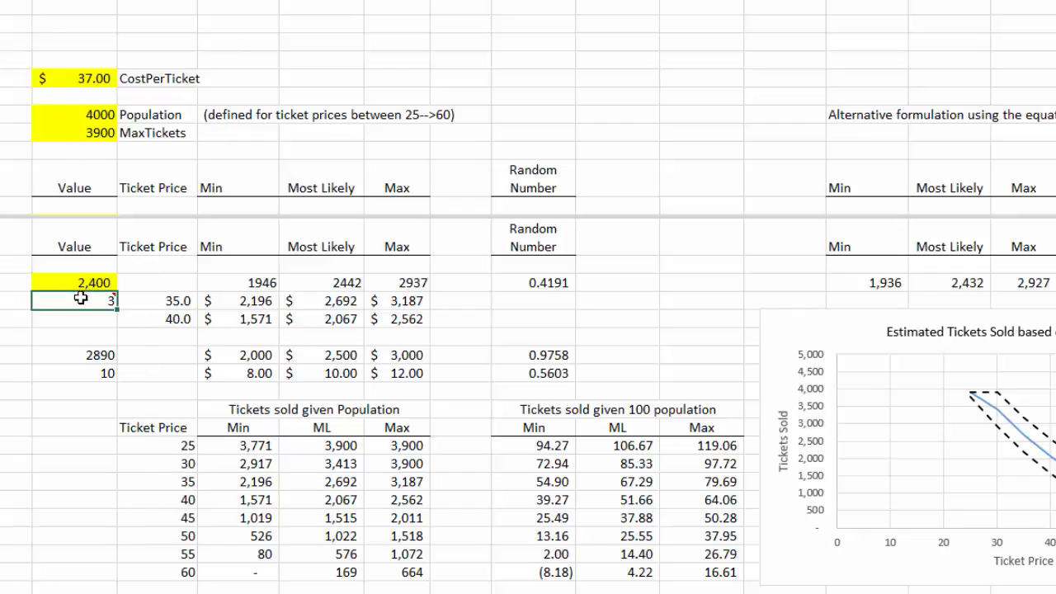
left_click(252, 300)
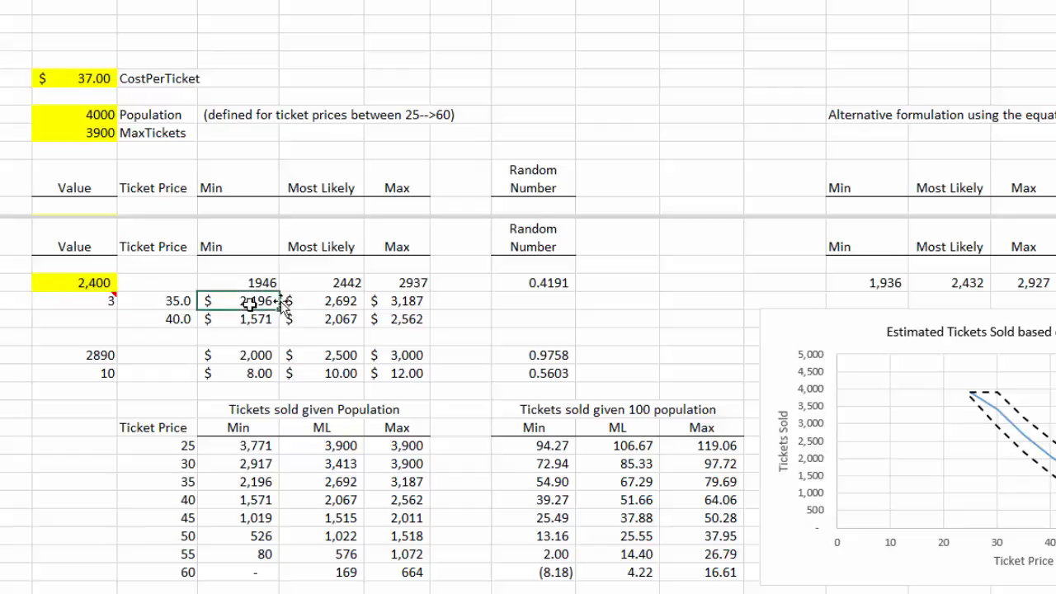
left_click(328, 297)
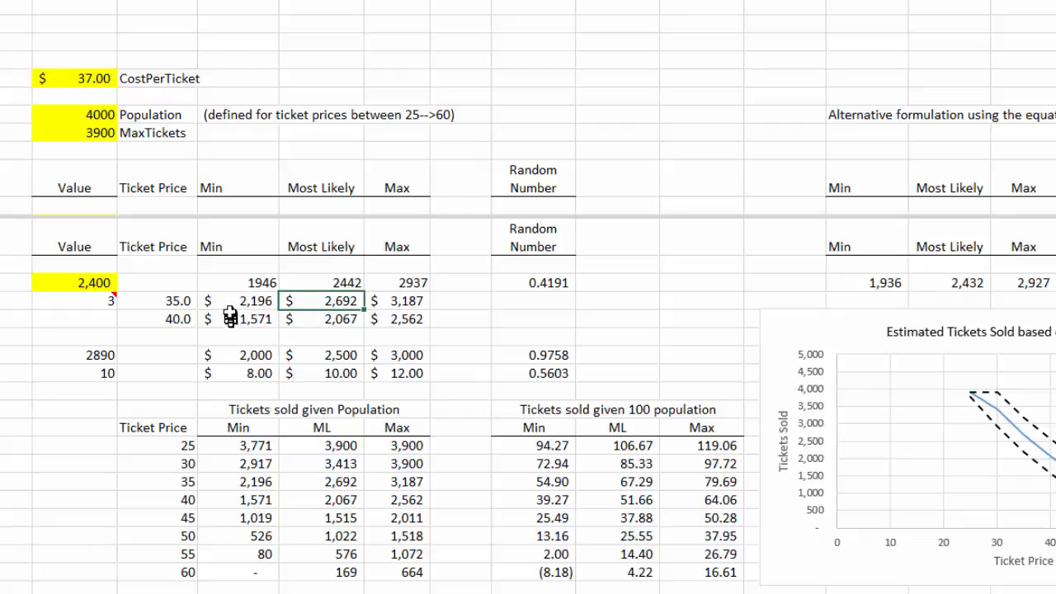
Step: Inspect the TREND formula in F13 that interpolates the minimum Attendees Anticipated between the lower and upper brackets
left_click(228, 280)
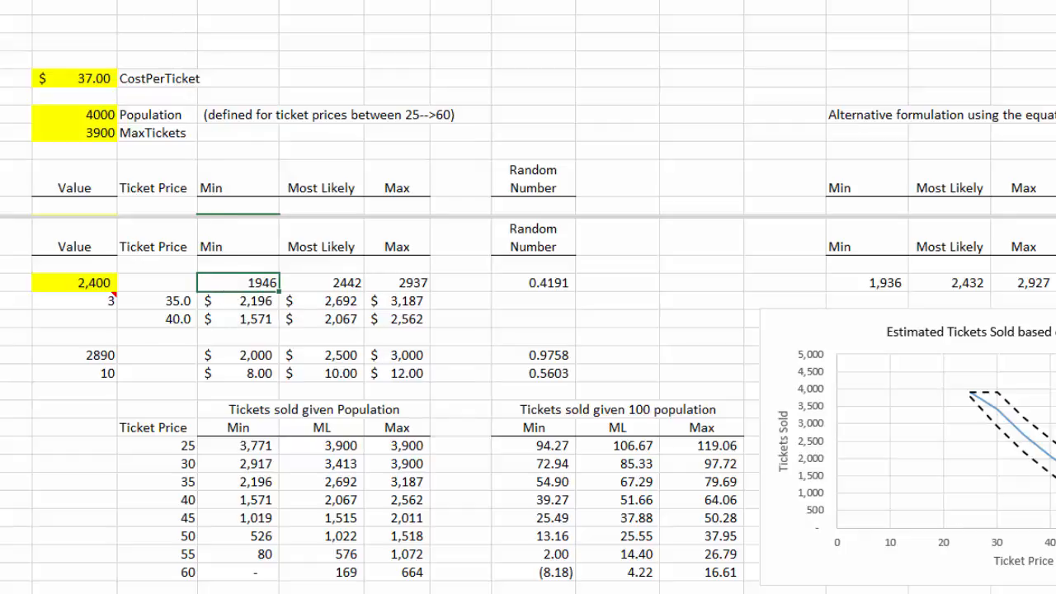
left_click(247, 7)
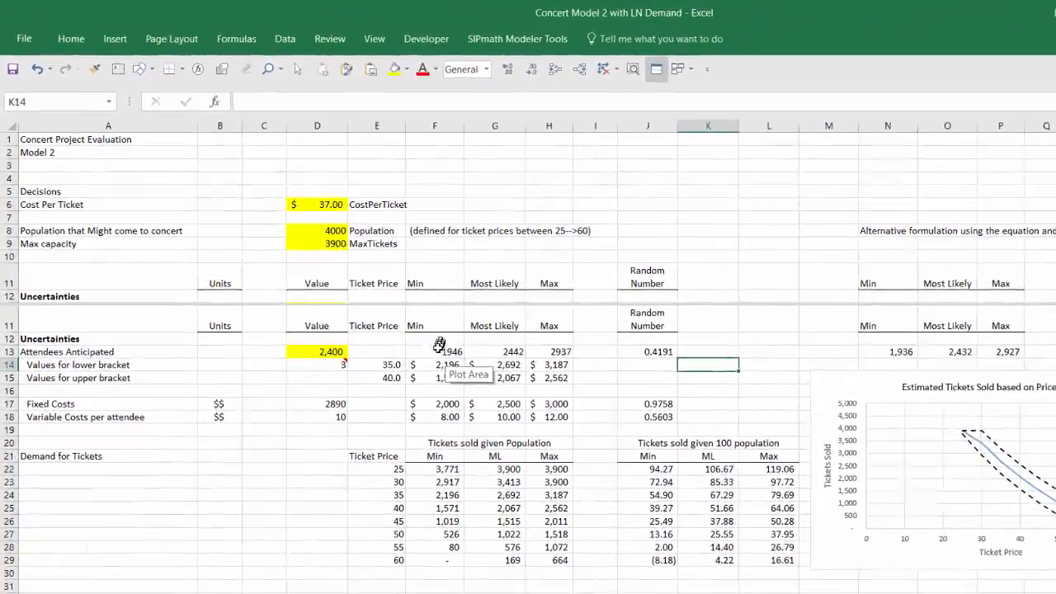
left_click(401, 320)
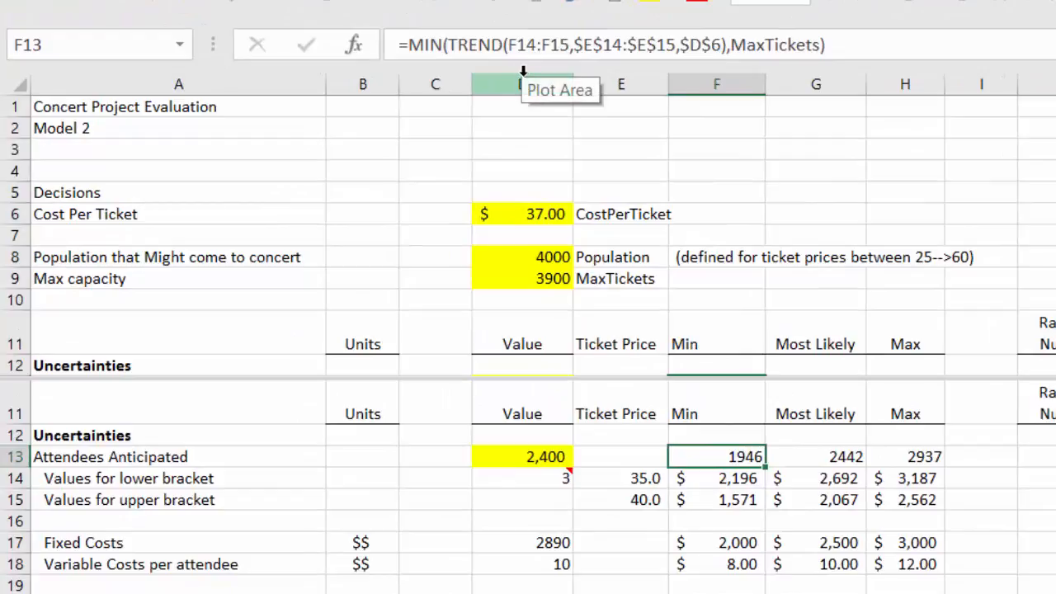
Step: Trace the cell references in F13's minimum Attendees Anticipated formula and check the matching Most Likely and Max formulas in G13 and H13
left_click(561, 46)
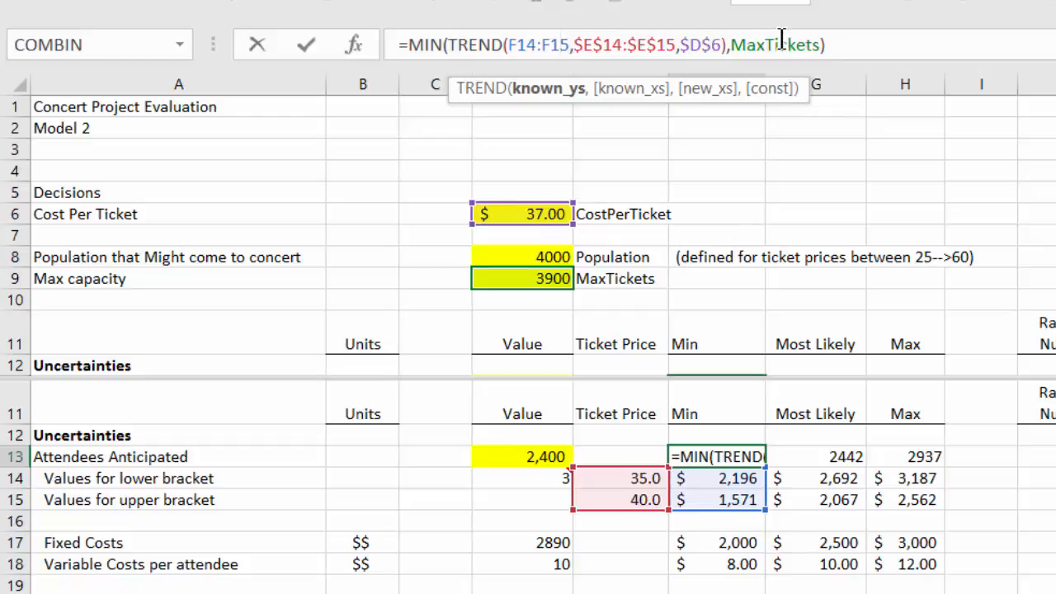
key("ctrl+Return")
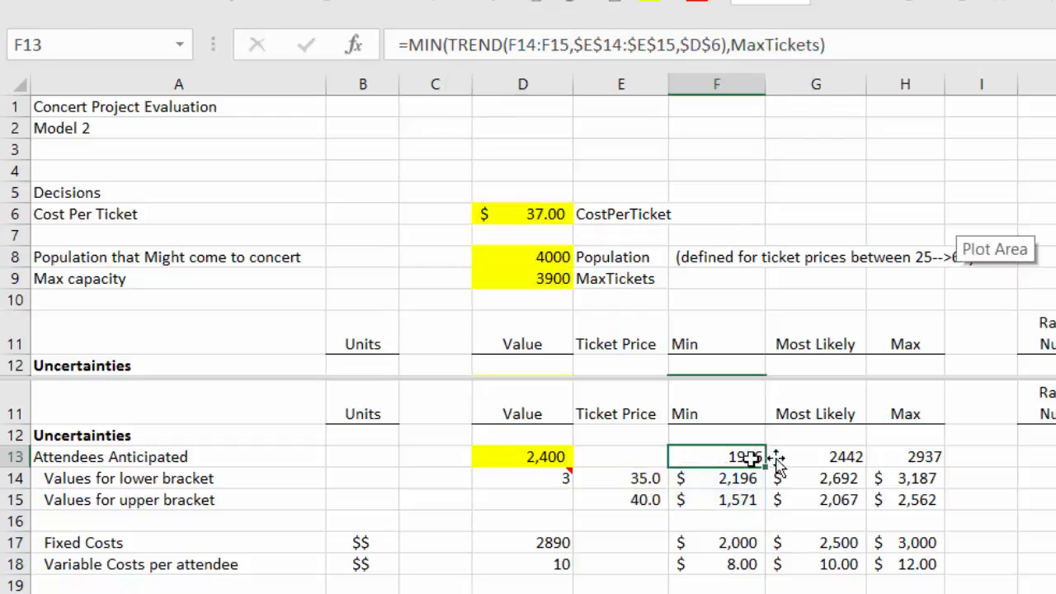
left_click(813, 456)
left_click(898, 456)
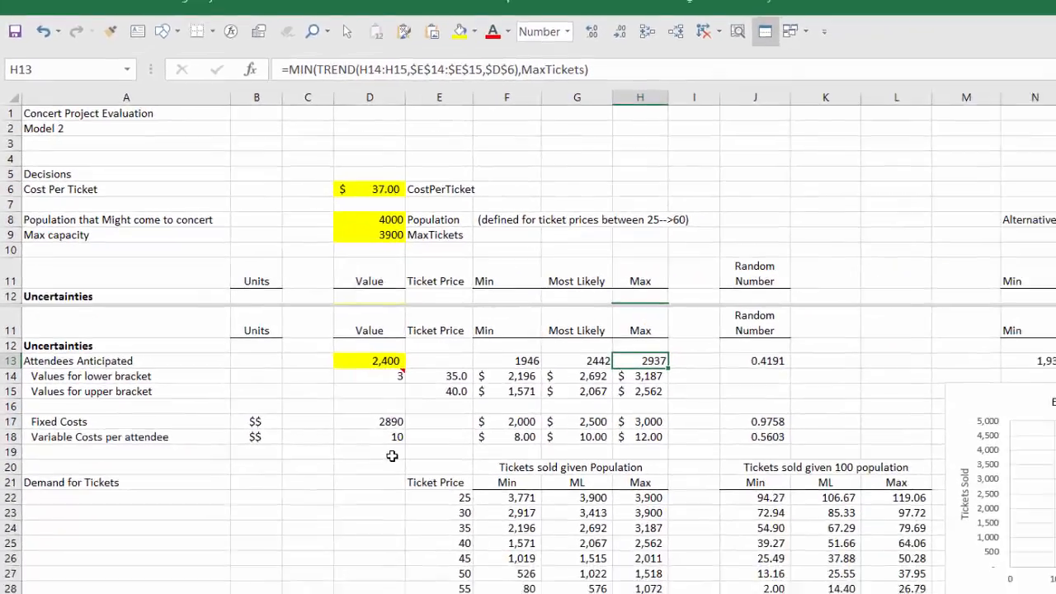
Step: Review the deterministic and probabilistic results sections, and examine the Estimated Tickets Sold based on Price chart
scroll(393, 456, "down", 1)
scroll(393, 456, "up", 1)
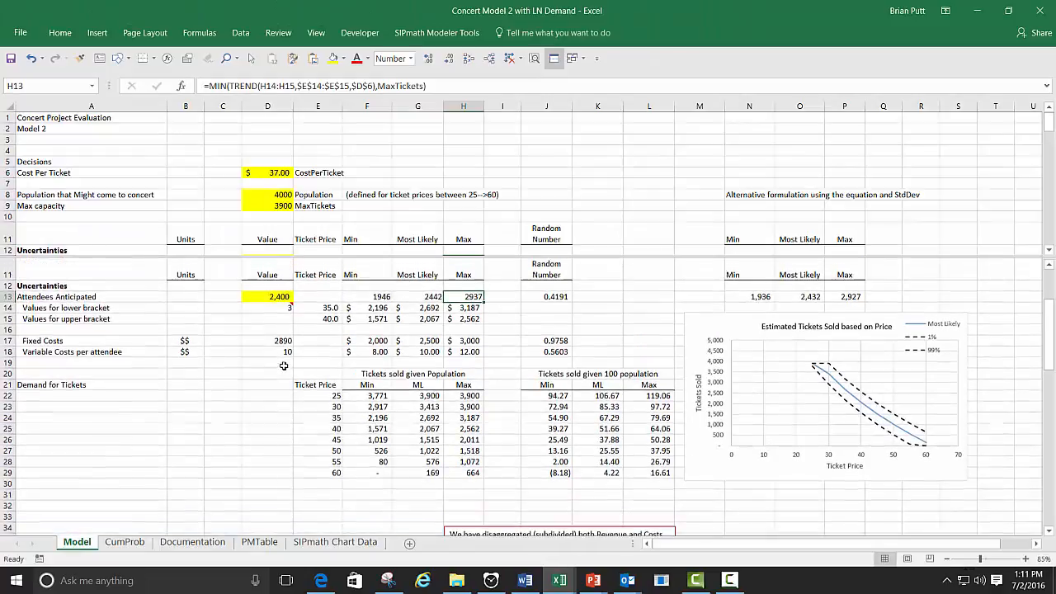
scroll(260, 309, "down", 5)
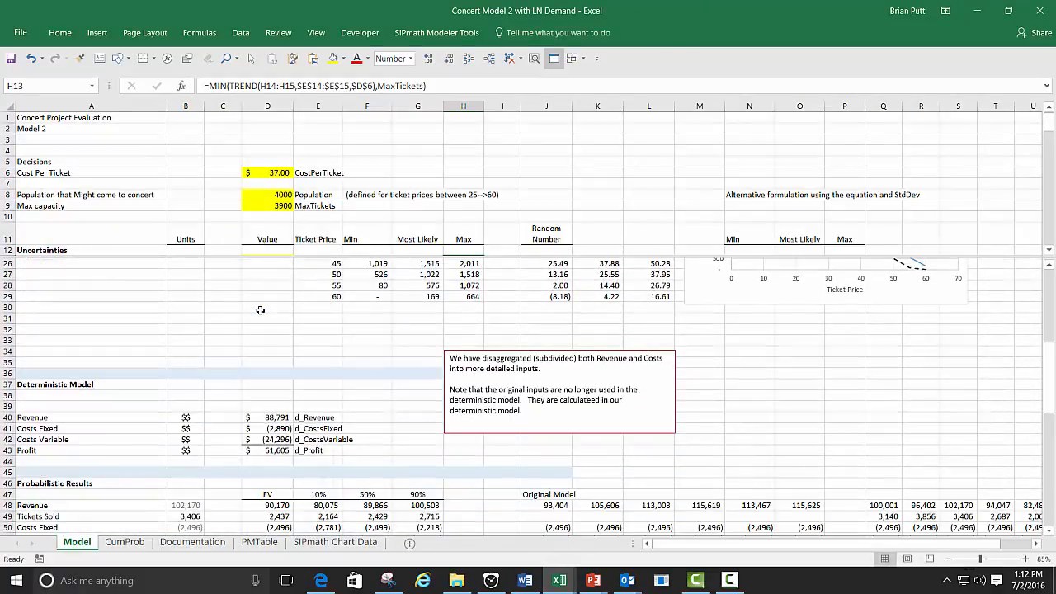
scroll(259, 310, "down", 2)
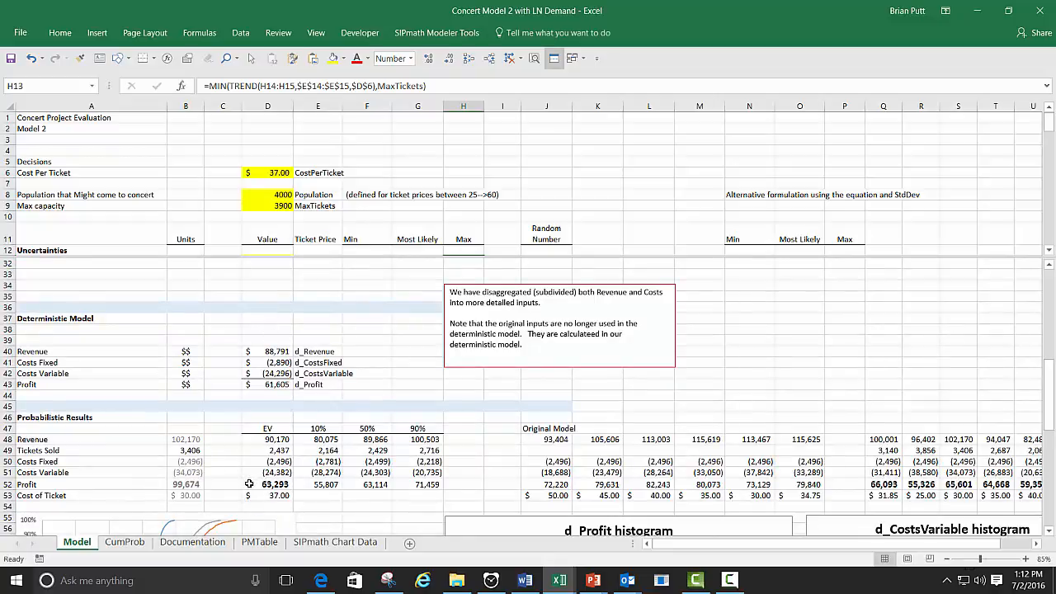
left_click(368, 352)
scroll(368, 352, "up", 2)
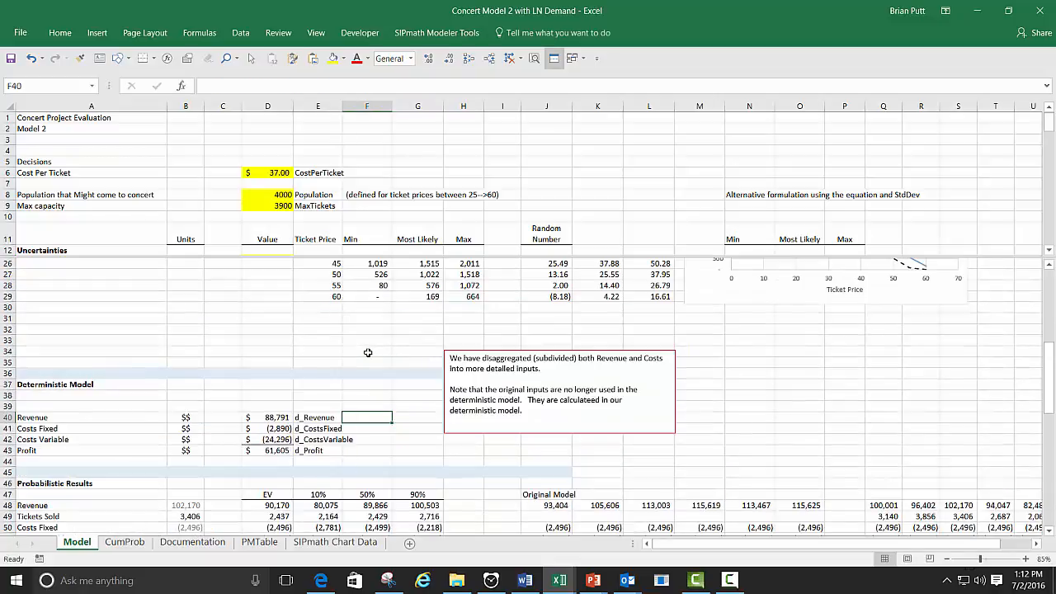
scroll(368, 352, "up", 4)
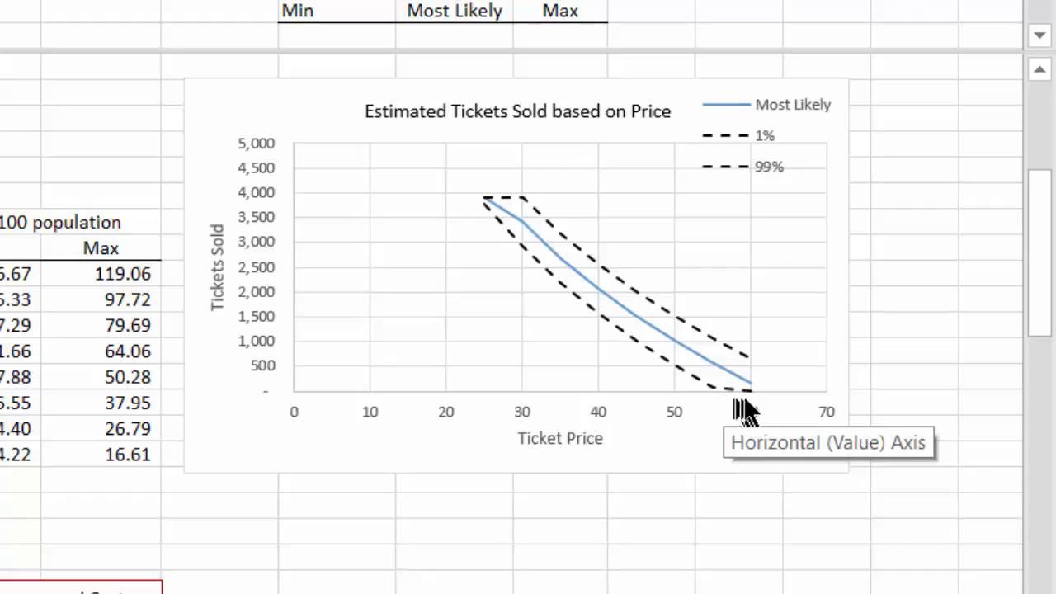
mouse_move(754, 401)
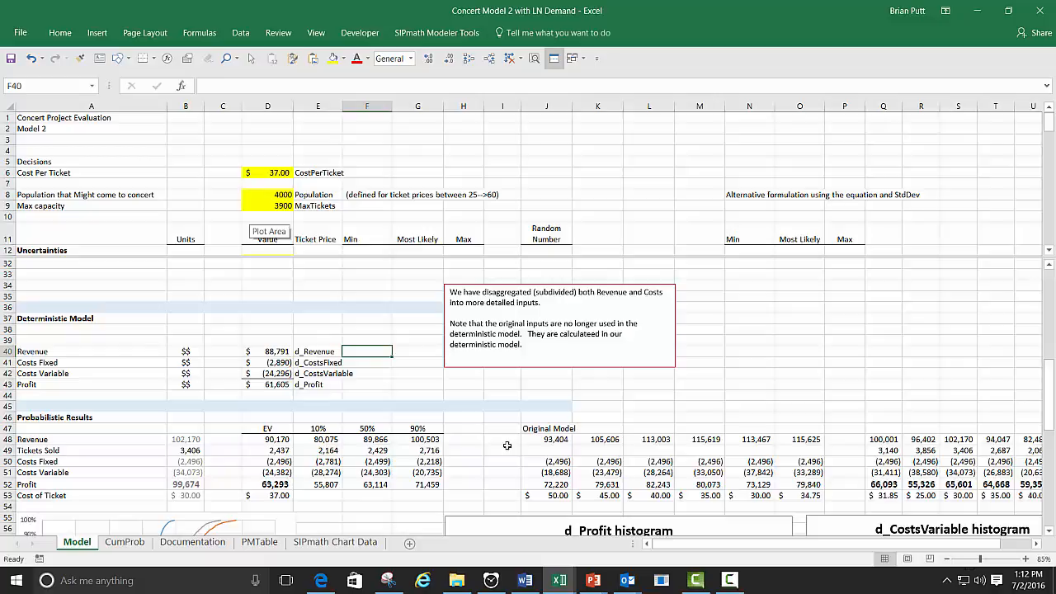
Step: Run Solver to maximize expected profit in D52 by changing CostPerTicket between 25 and 60 with GRG Nonlinear, and keep the solution
left_click(261, 486)
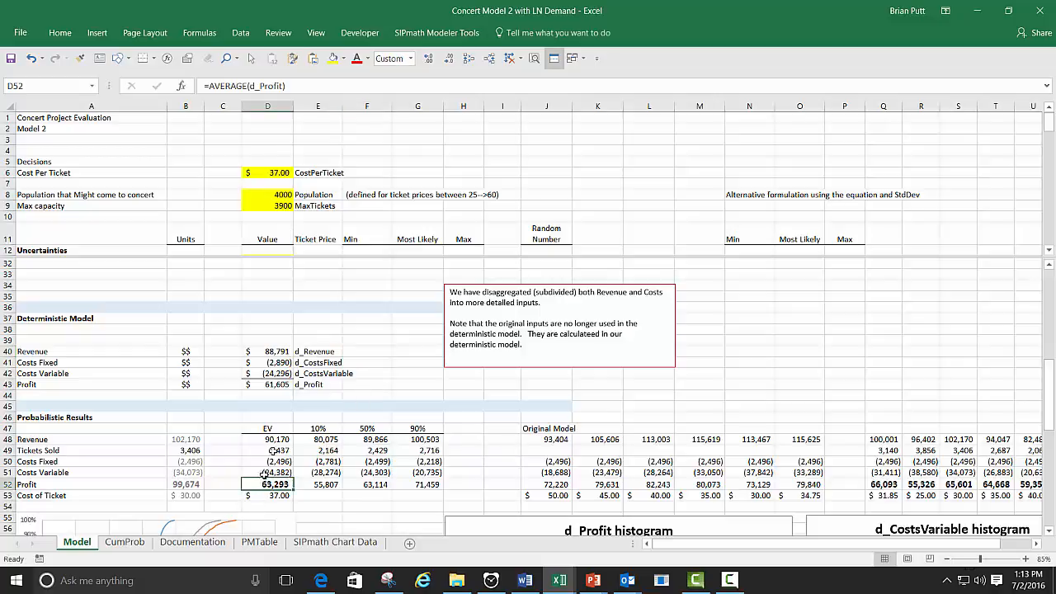
left_click(240, 32)
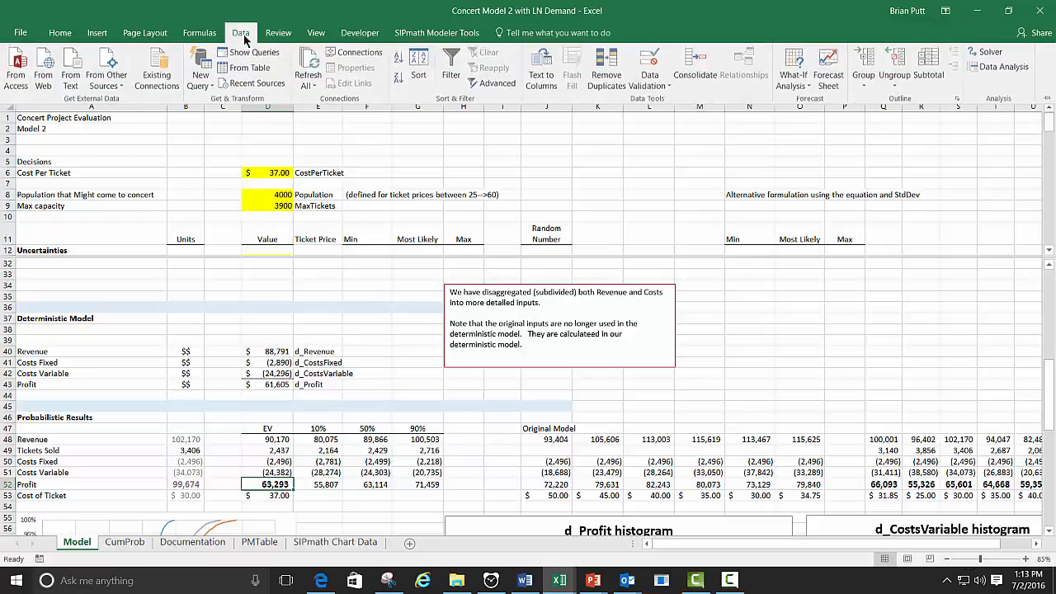
left_click(986, 53)
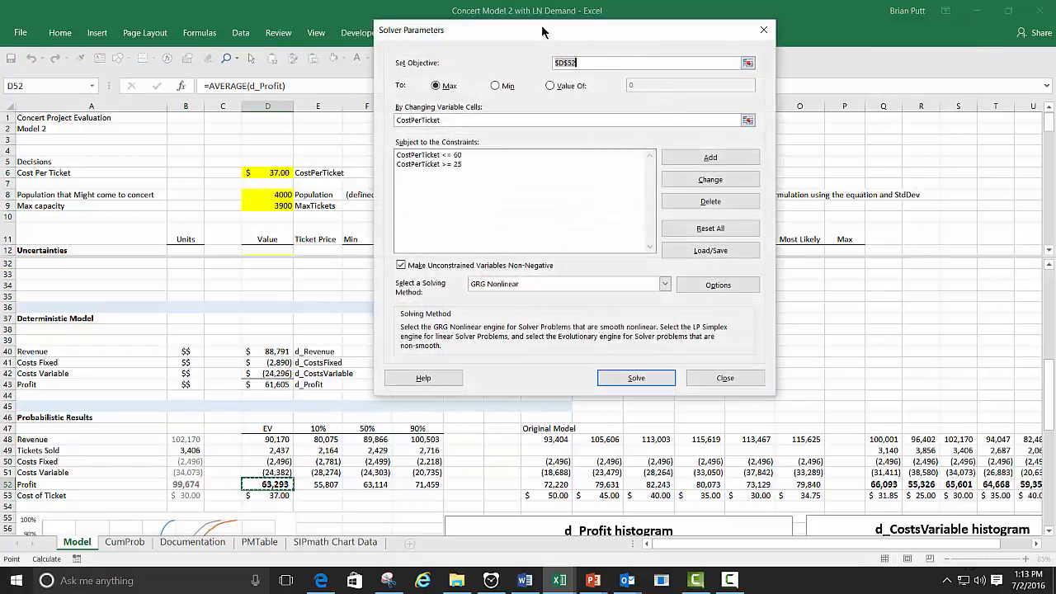
left_click_drag(542, 32, 733, 65)
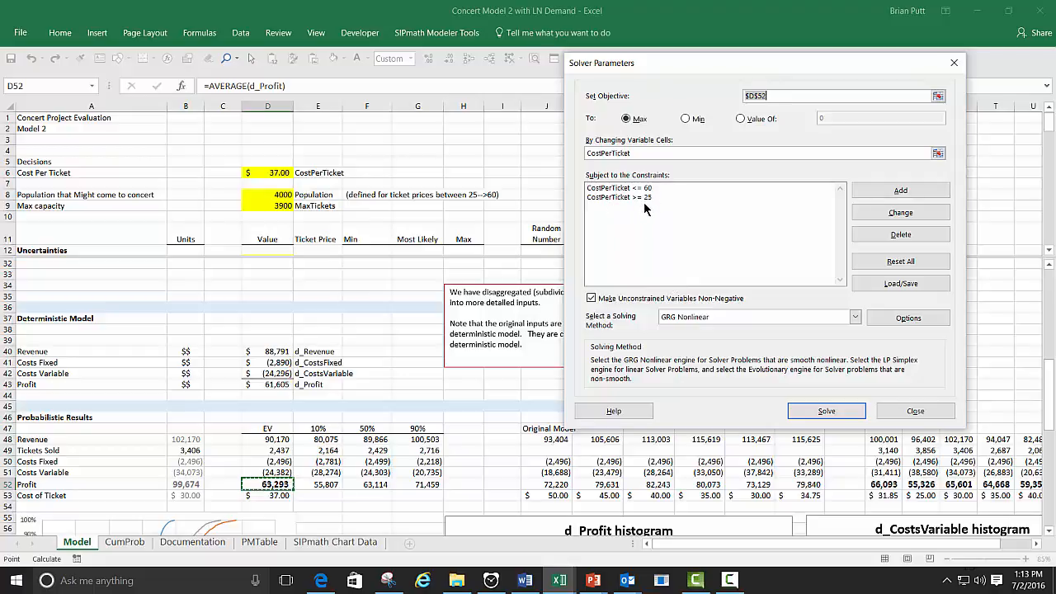
left_click(823, 413)
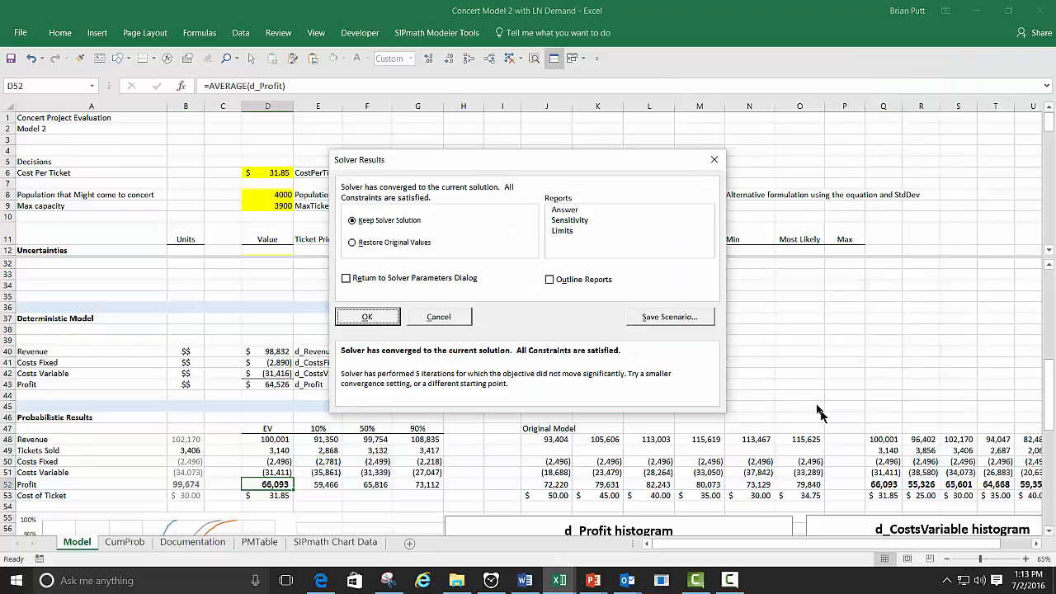
left_click(383, 320)
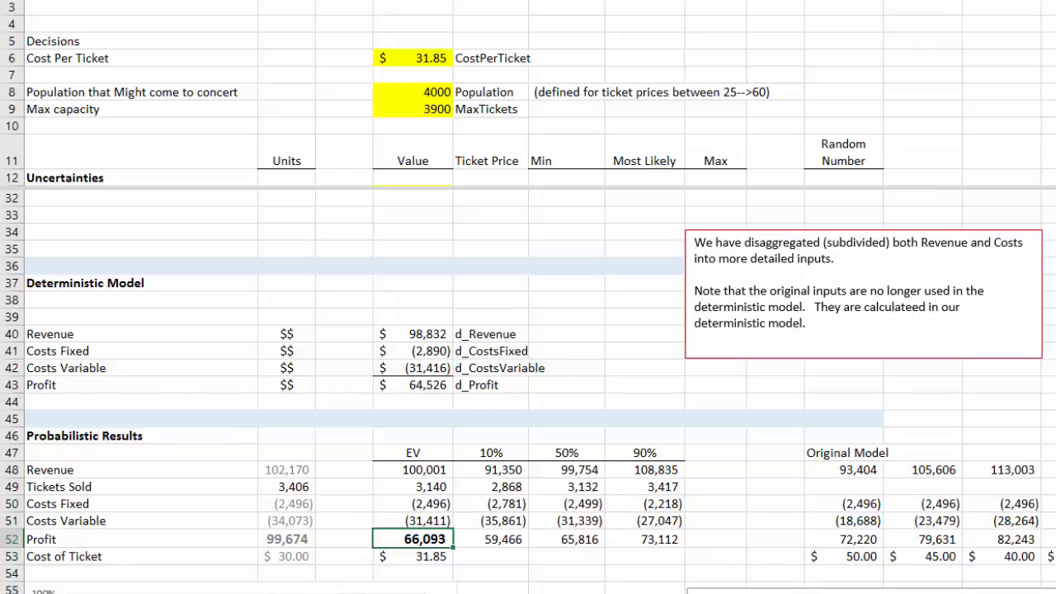
Step: Calculate the Original Model's tickets sold in J49 as =J48/J53 and fill the formula across to O49
left_click(1055, 556)
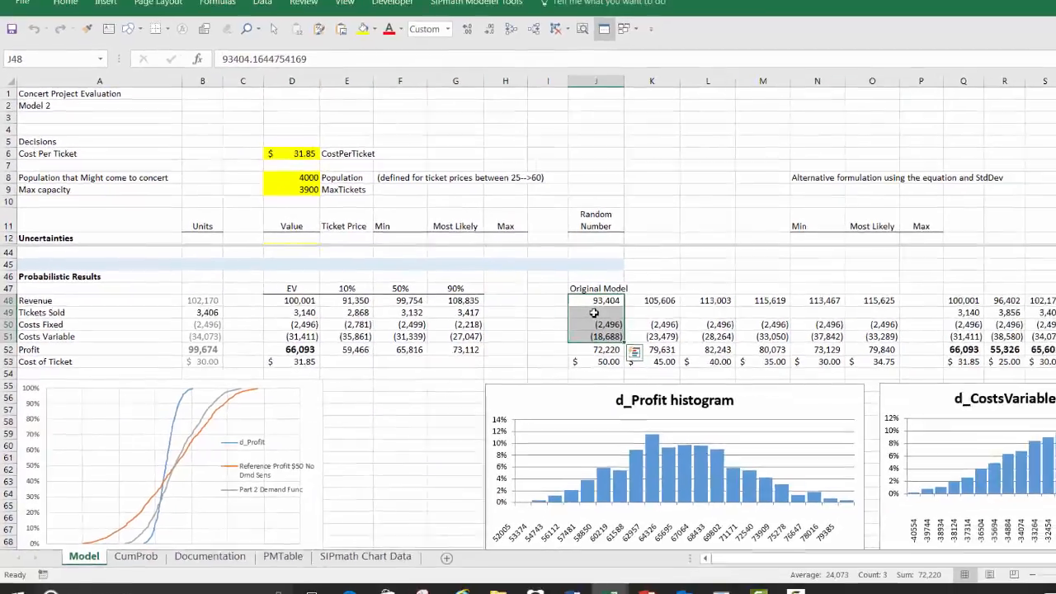
left_click(594, 313)
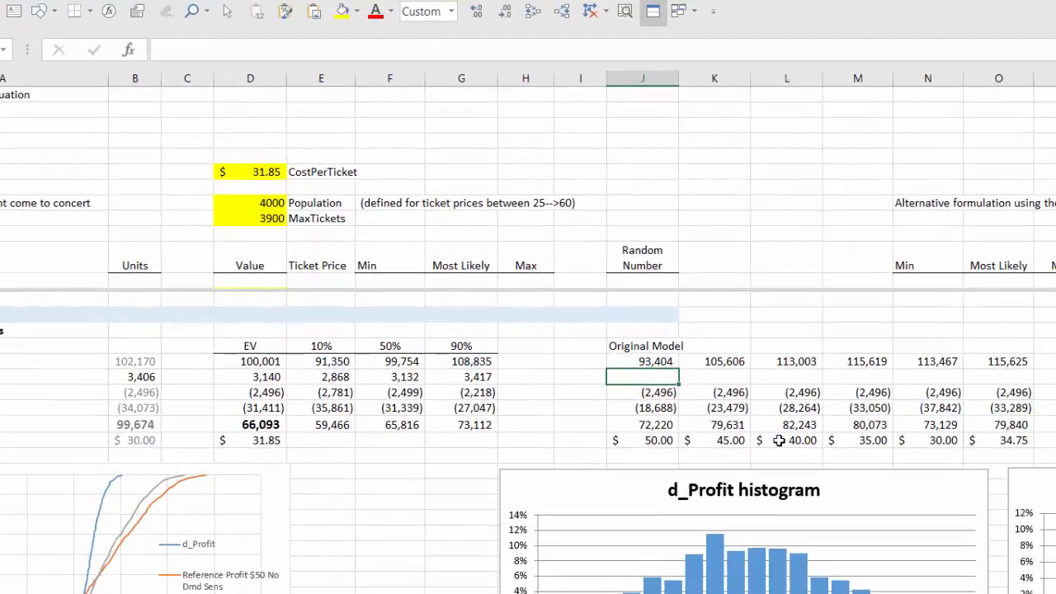
type("=")
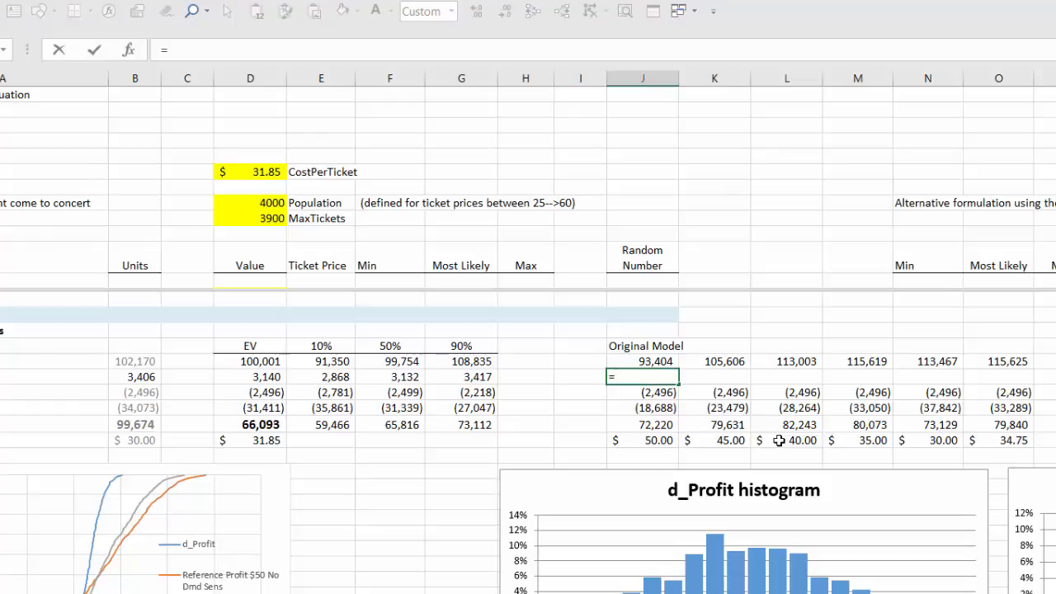
key("Up")
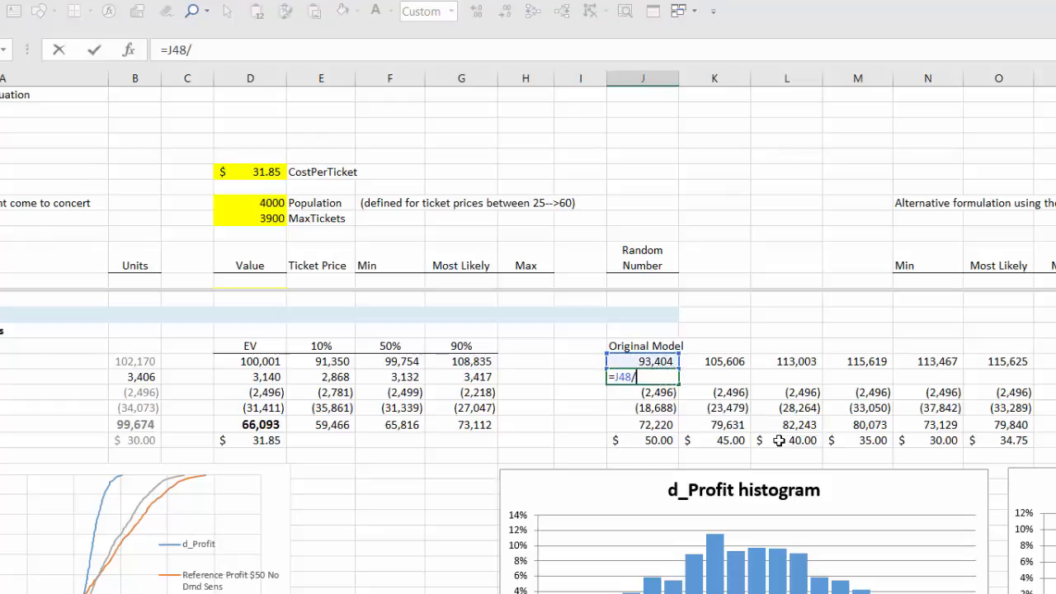
type("/")
key("Down")
key("Down")
key("Down")
key("Down")
key("Return")
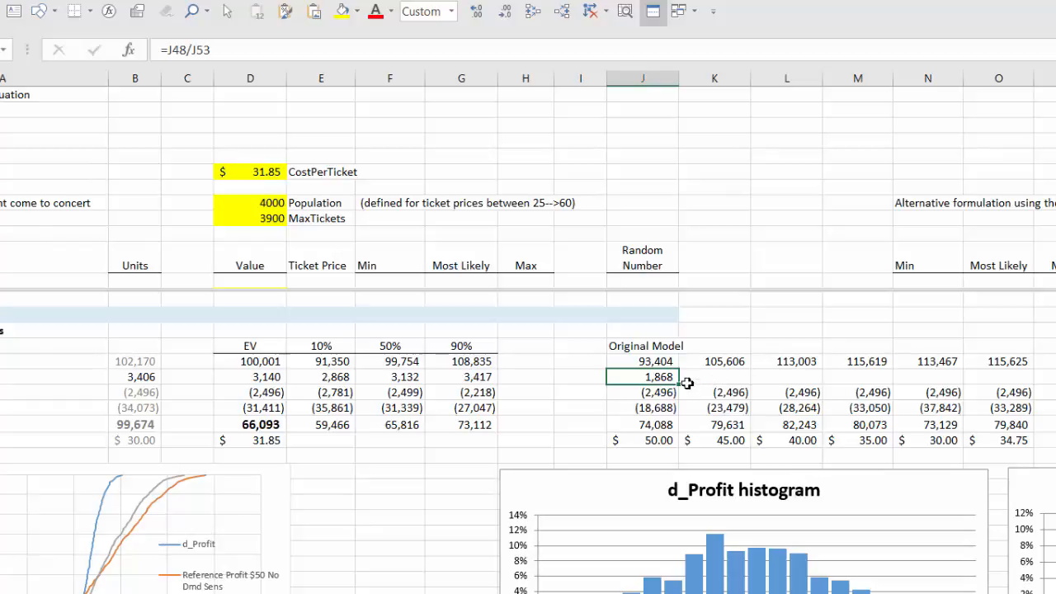
left_click_drag(681, 382, 1008, 372)
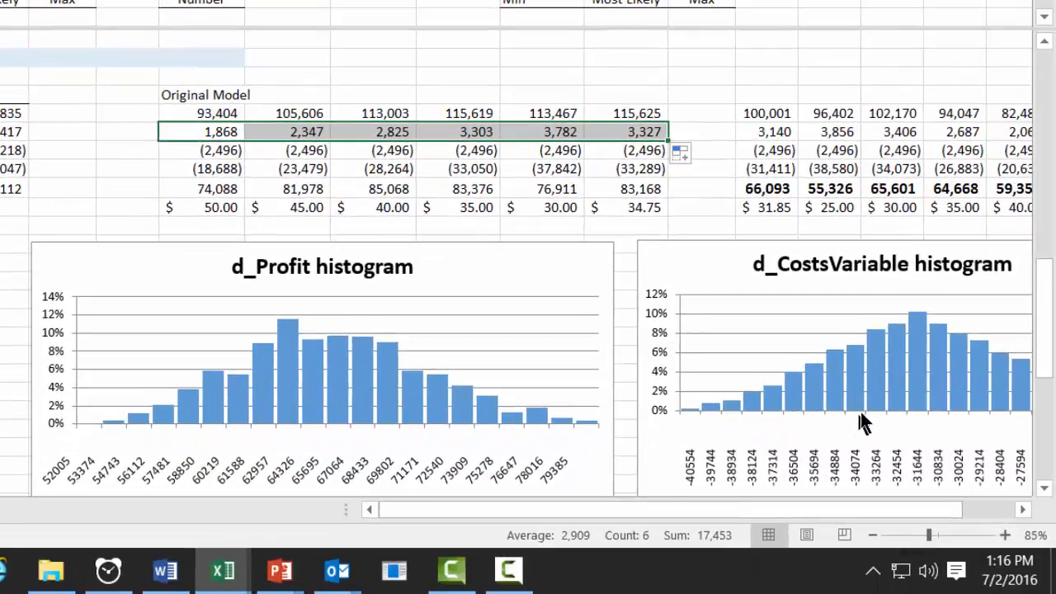
Step: Compare the tickets sold at the $40 ticket price between the updated demand results and the Original Model
mouse_move(881, 346)
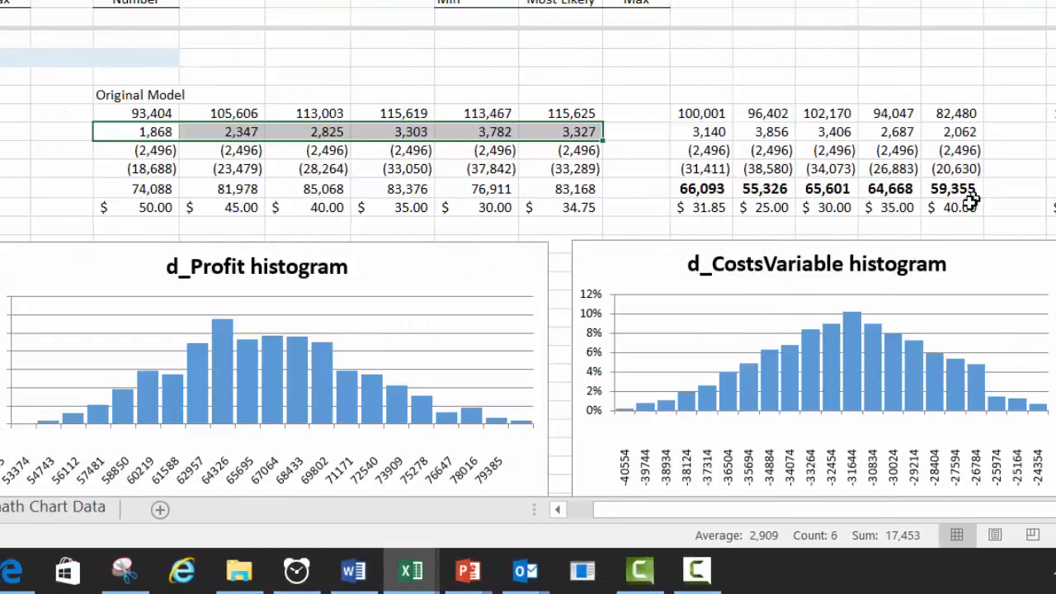
left_click(963, 206)
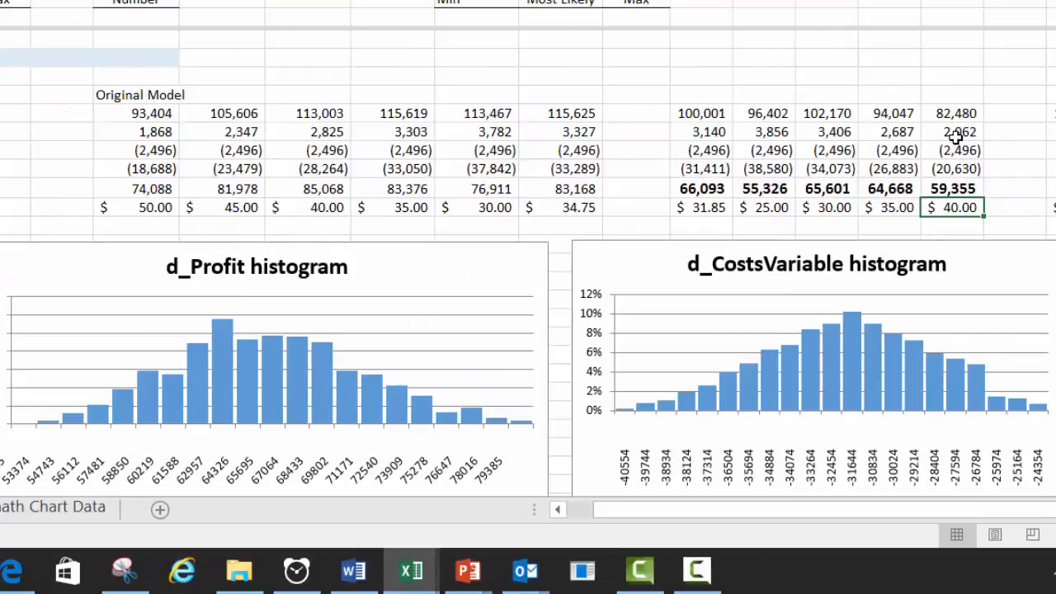
key("Up")
key("Up")
key("Up")
key("Up")
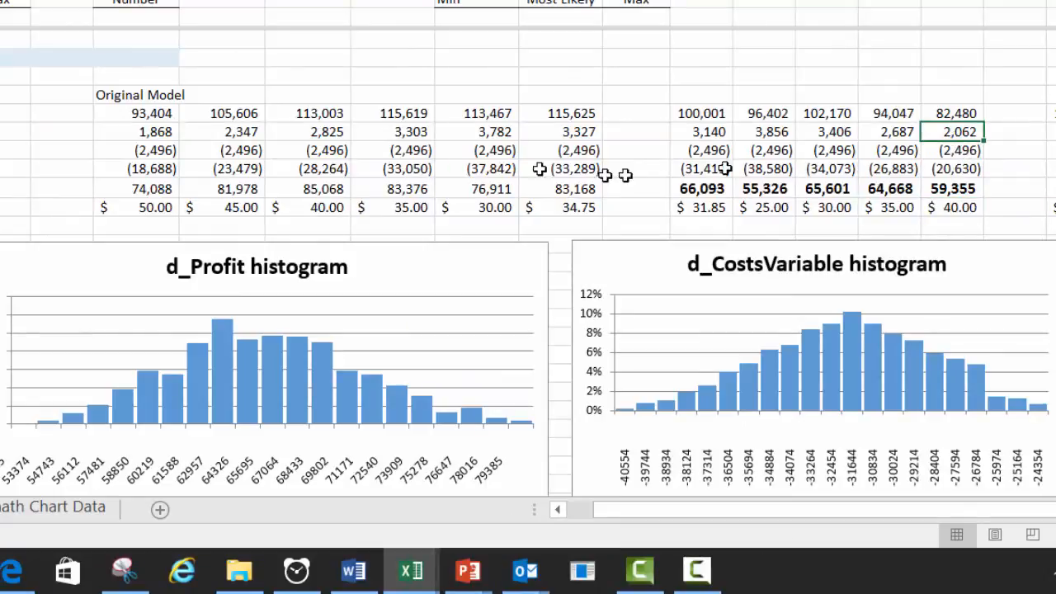
key("Left")
key("Left")
left_click(333, 131)
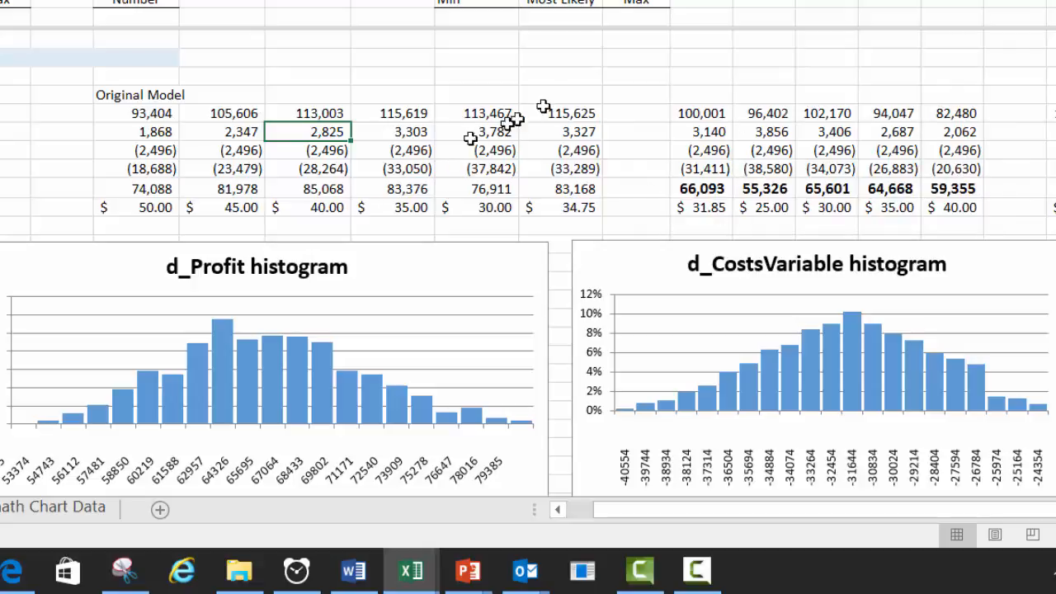
Step: Examine the cumulative profit curves, histograms and profit scatter chart below the results table
left_click_drag(828, 508, 672, 509)
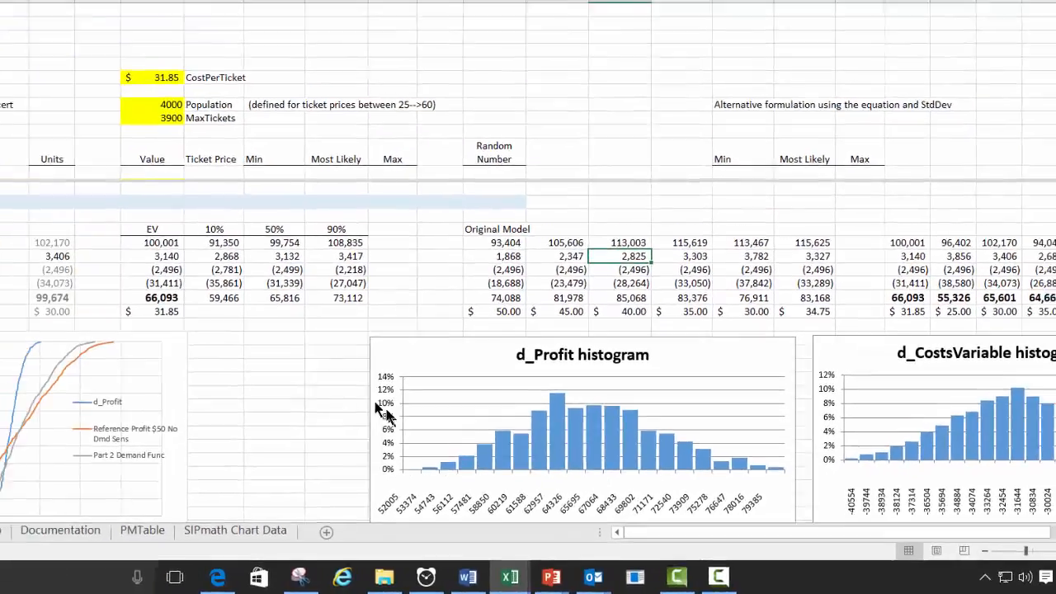
scroll(382, 420, "down", 7)
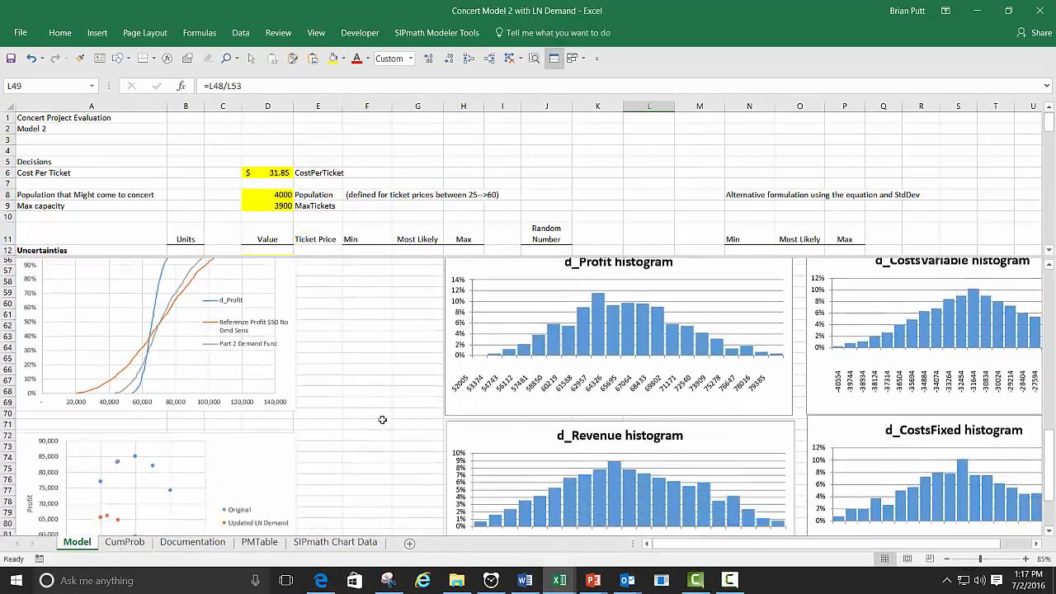